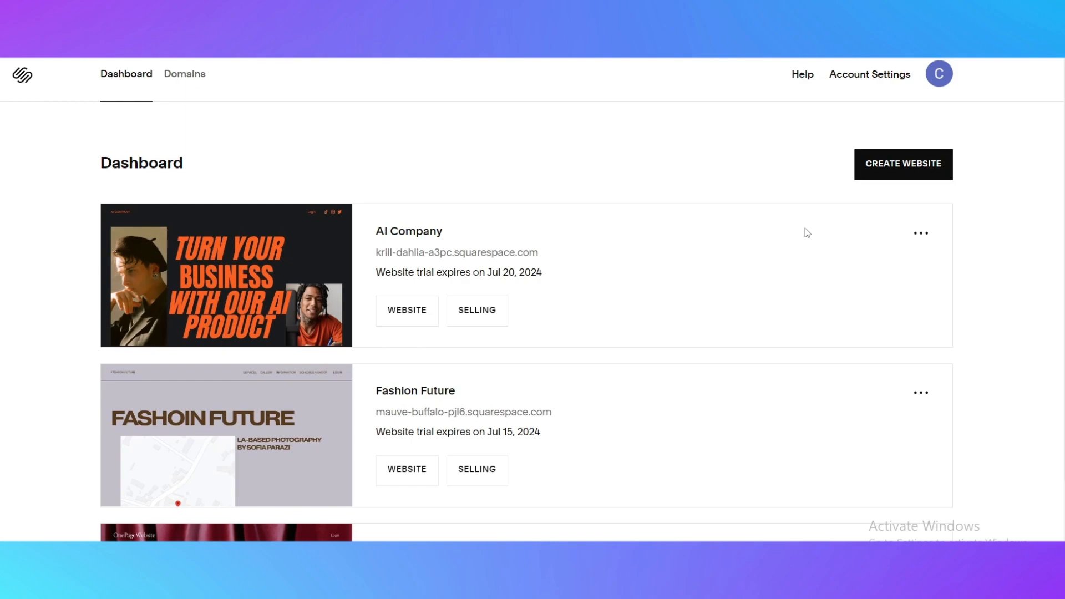
pyautogui.click(938, 82)
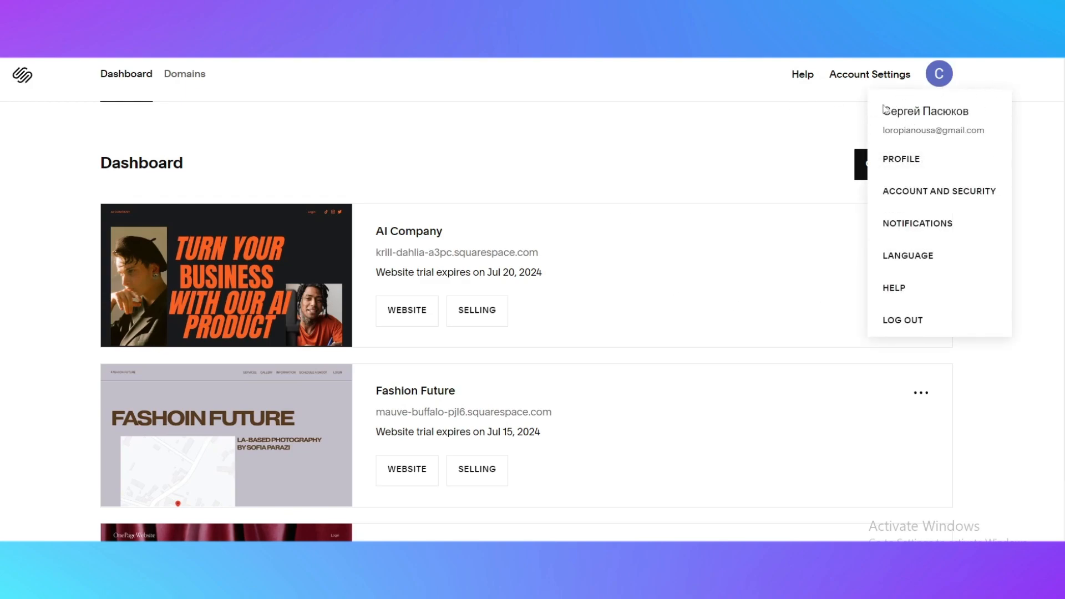
pyautogui.click(759, 129)
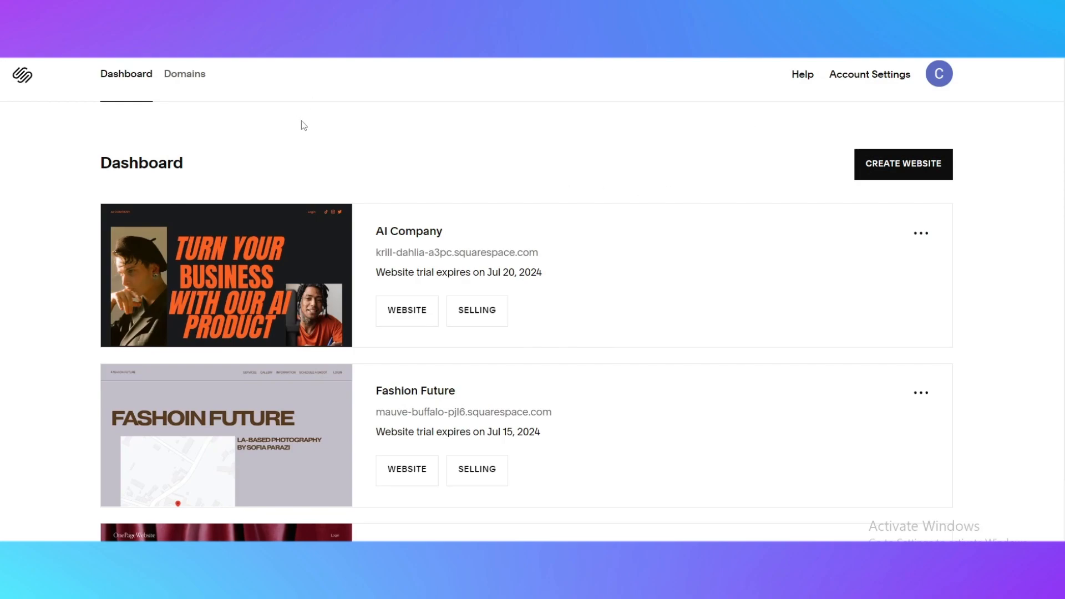
pyautogui.scroll(-1, 222, 277)
pyautogui.scroll(1, 373, 288)
pyautogui.scroll(-2, 403, 368)
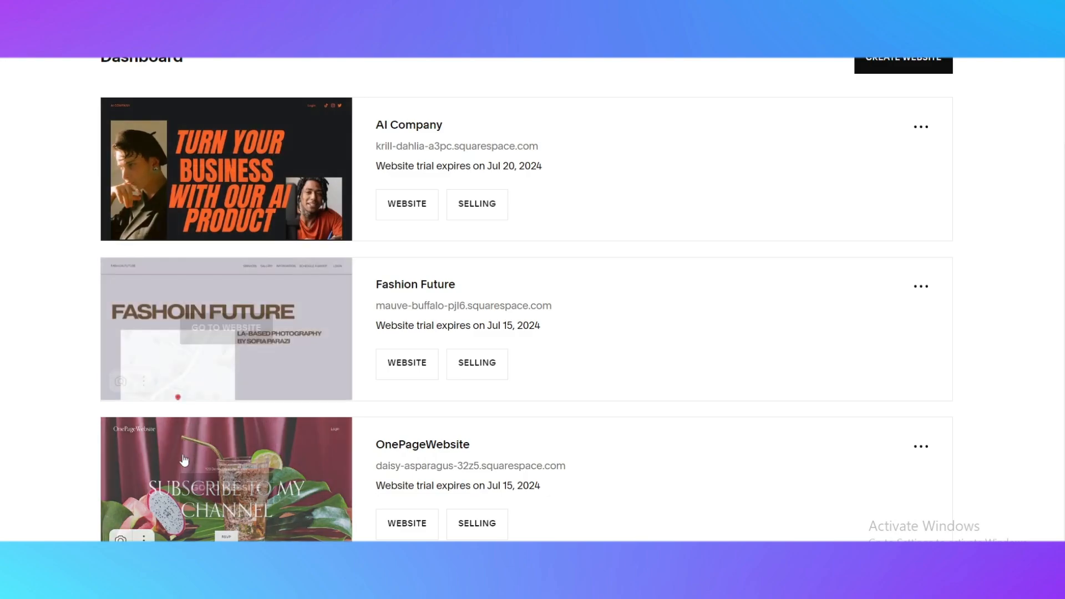
pyautogui.scroll(2, 184, 460)
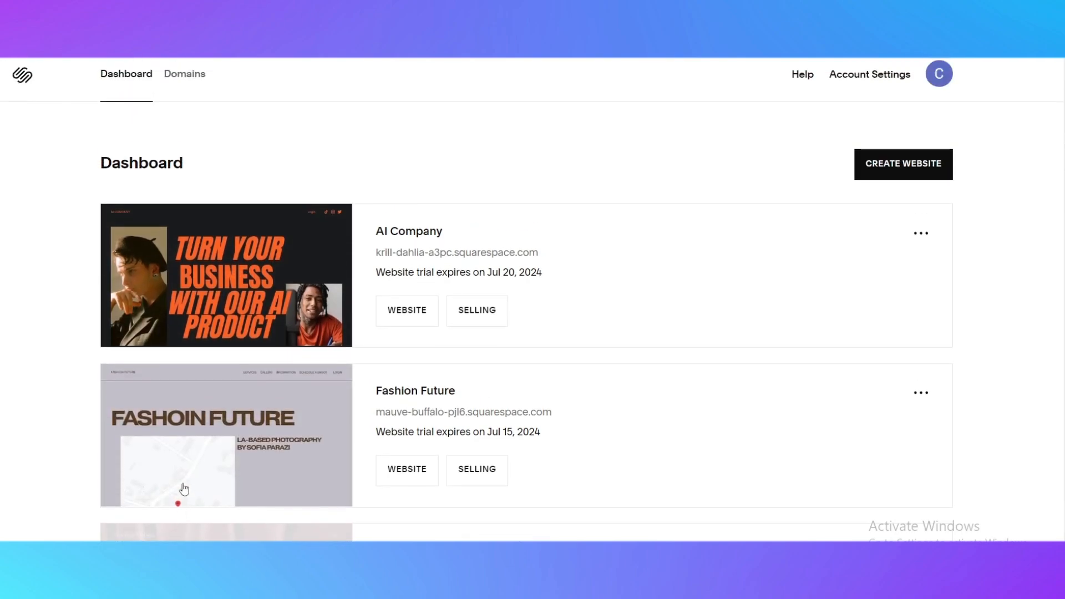
# Start creating a new website and filter the templates by the Real Estate & Properties topic
pyautogui.click(909, 172)
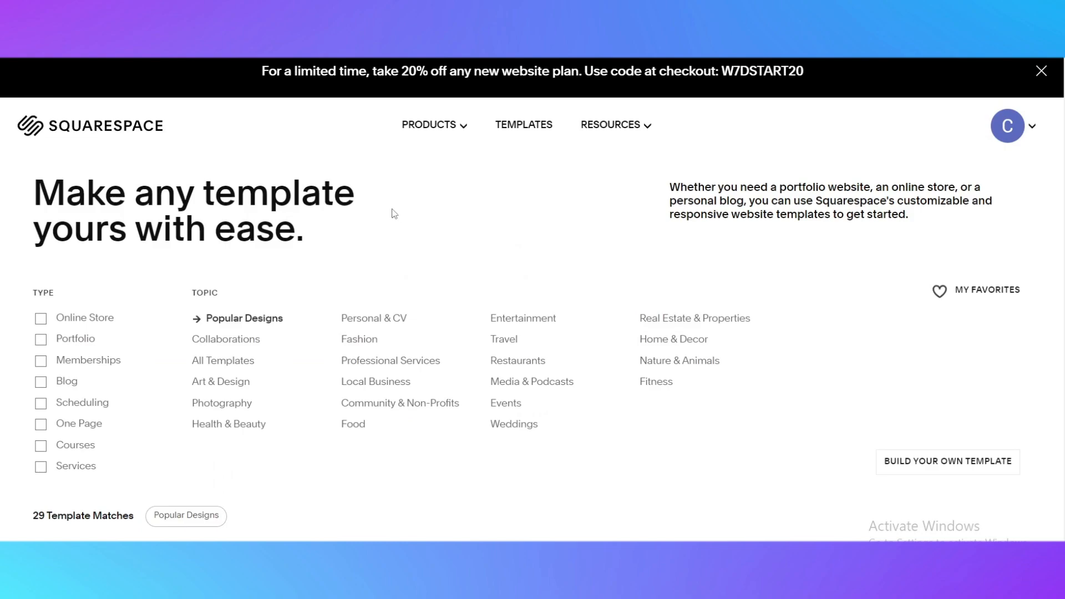
pyautogui.scroll(-6, 440, 178)
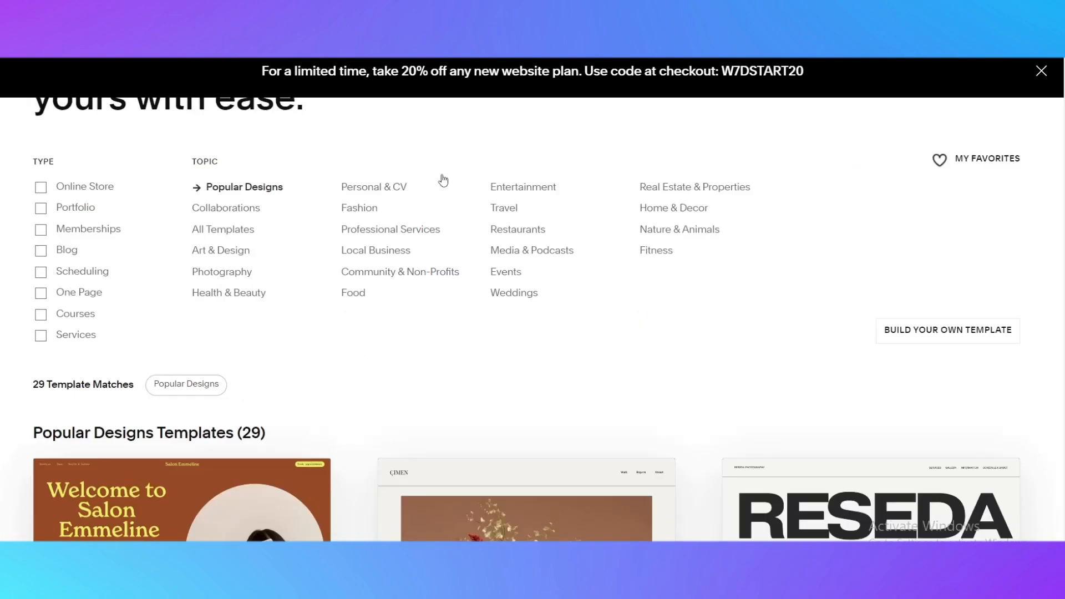
pyautogui.scroll(6, 506, 195)
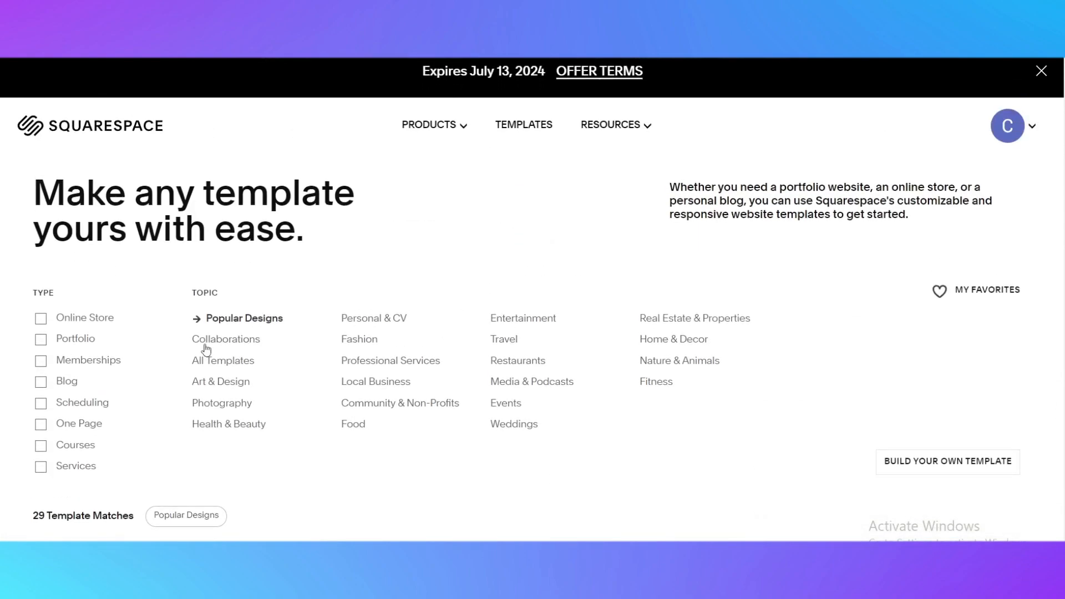
pyautogui.scroll(-7, 392, 432)
pyautogui.scroll(6, 393, 431)
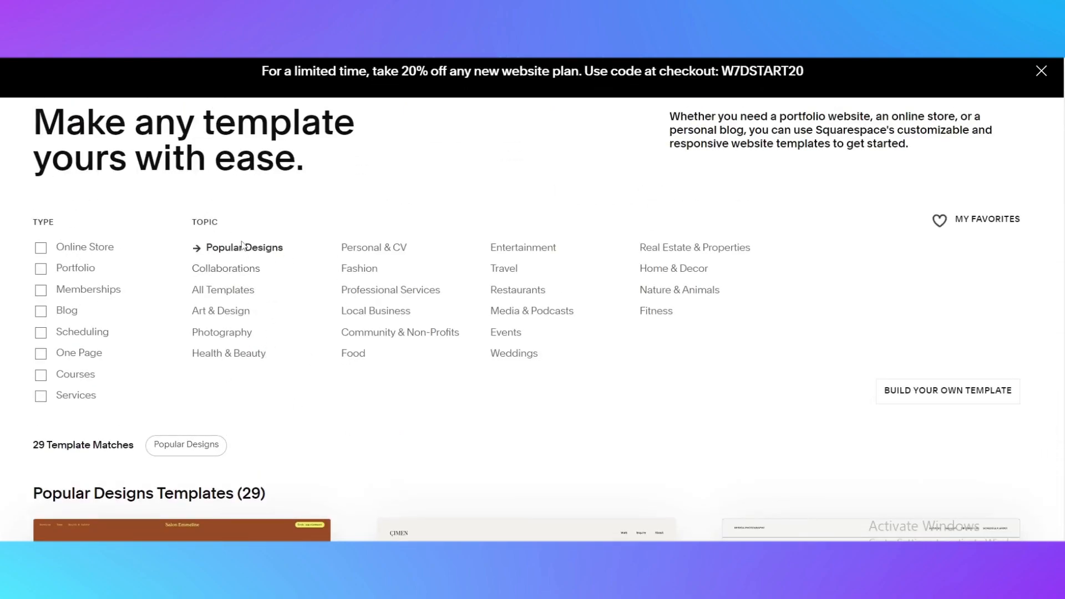
pyautogui.click(698, 252)
# Look through the Real Estate & Properties templates and open the preview of the Barbosa template
pyautogui.scroll(-4, 697, 252)
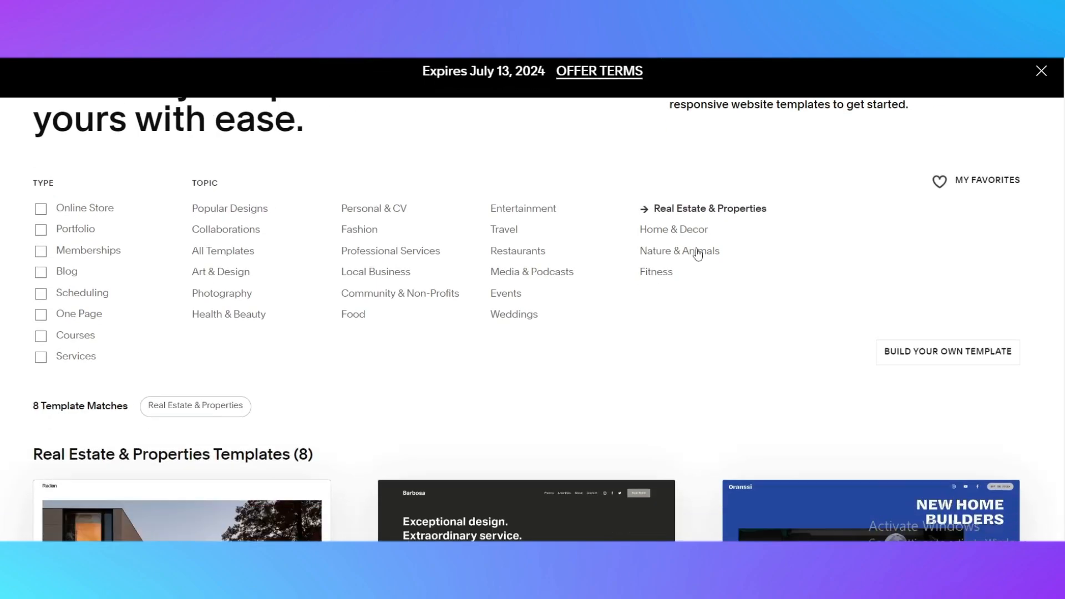
pyautogui.scroll(4, 691, 245)
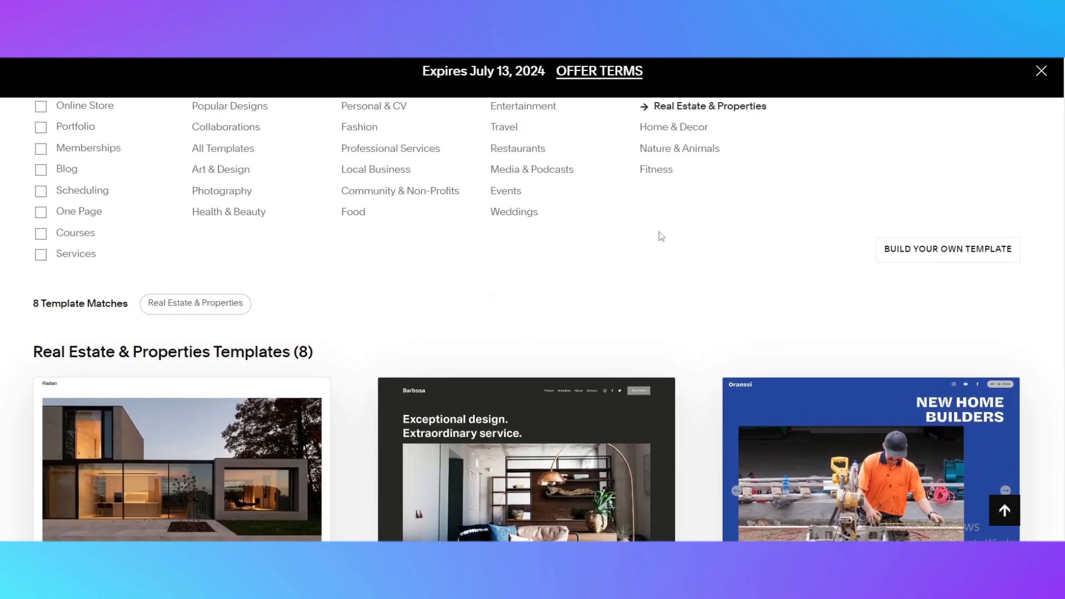
pyautogui.scroll(-4, 642, 231)
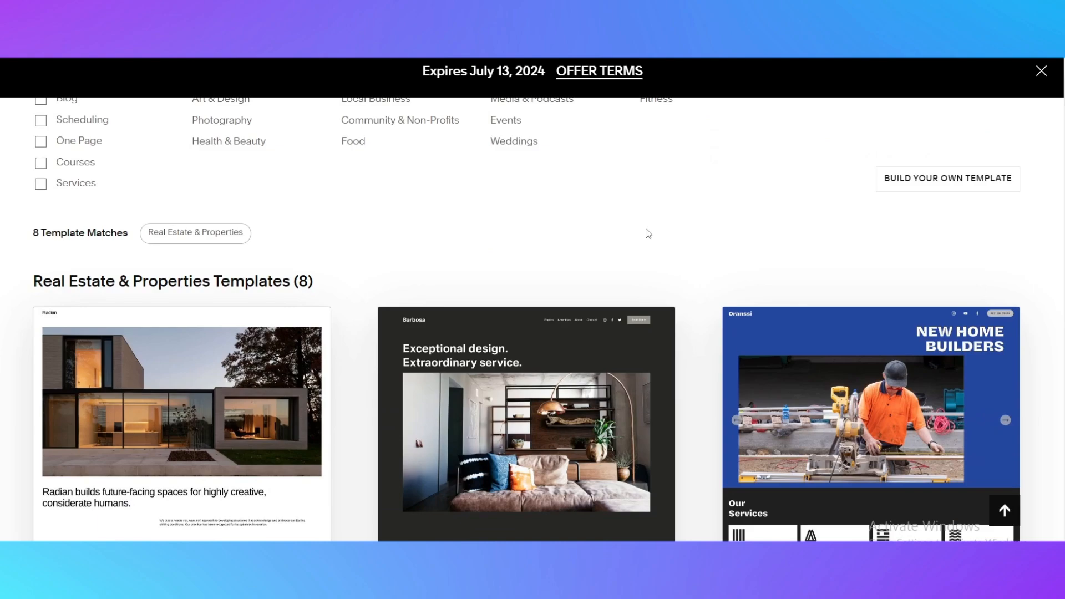
pyautogui.scroll(-1, 657, 228)
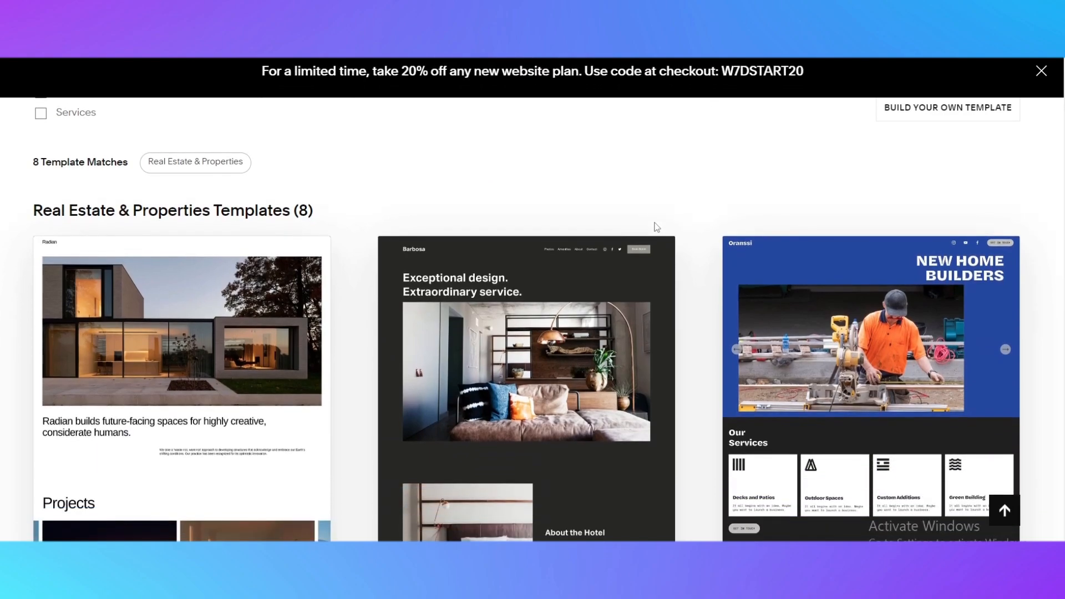
pyautogui.scroll(-1, 655, 223)
pyautogui.scroll(1, 655, 223)
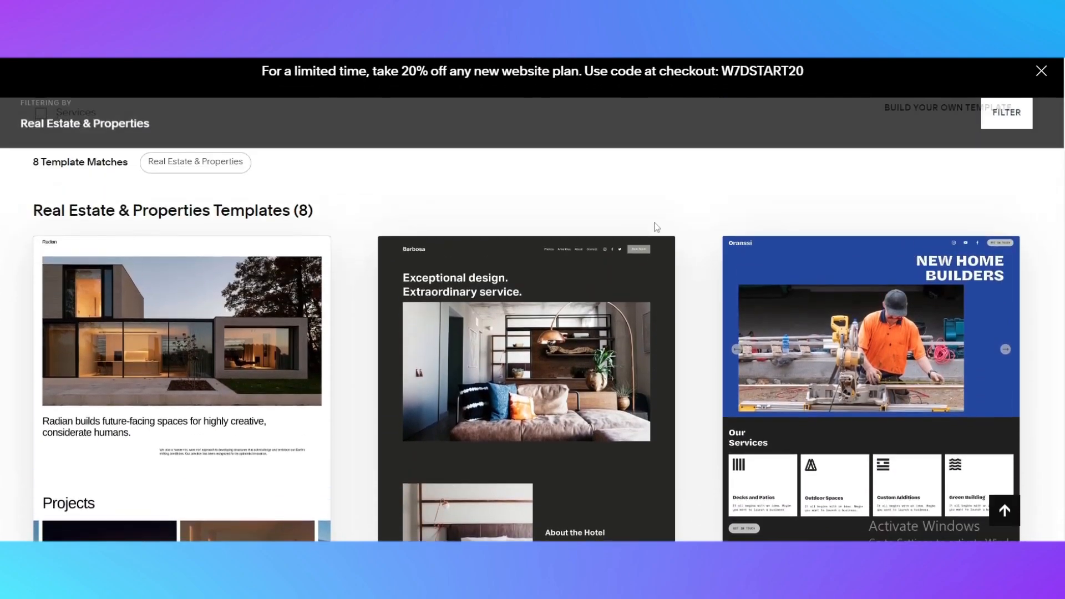
pyautogui.scroll(-5, 656, 227)
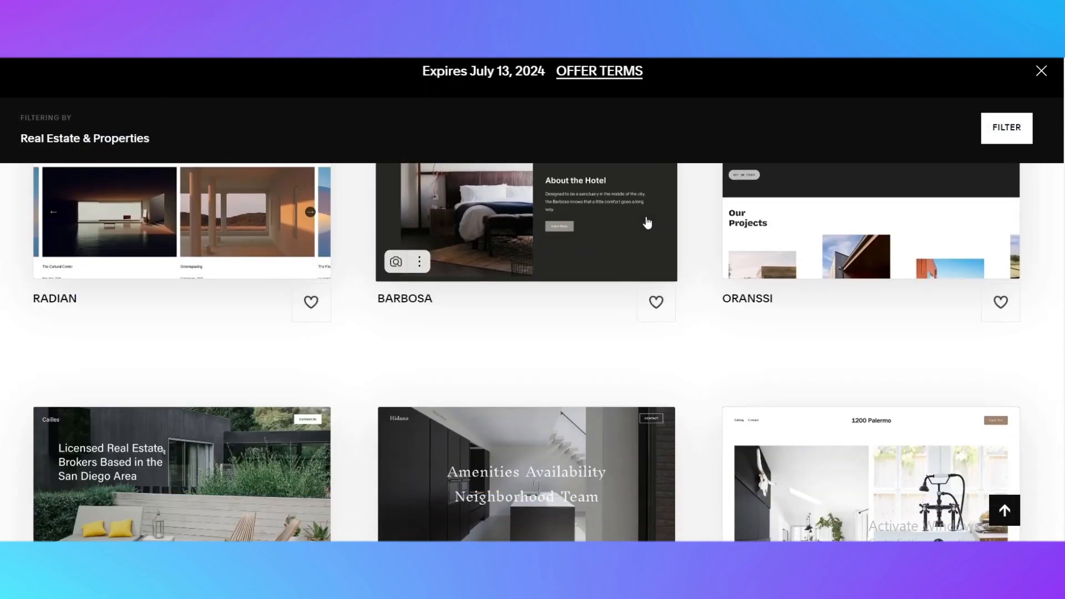
pyautogui.scroll(5, 468, 270)
pyautogui.scroll(-6, 380, 322)
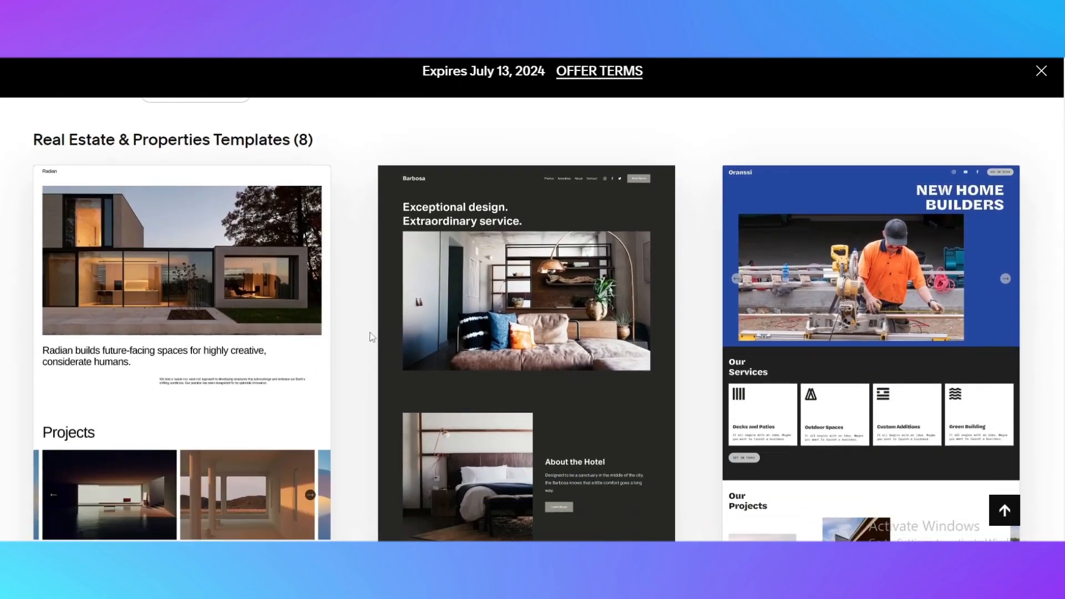
pyautogui.scroll(-2, 389, 319)
pyautogui.scroll(3, 445, 312)
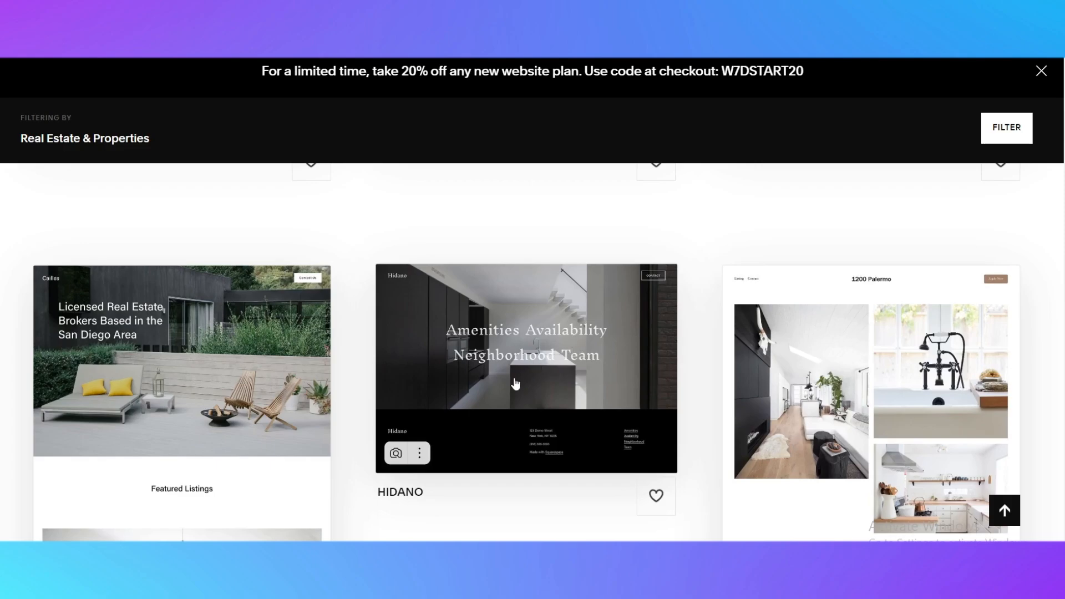
pyautogui.scroll(-3, 515, 382)
pyautogui.scroll(3, 504, 375)
pyautogui.scroll(5, 516, 383)
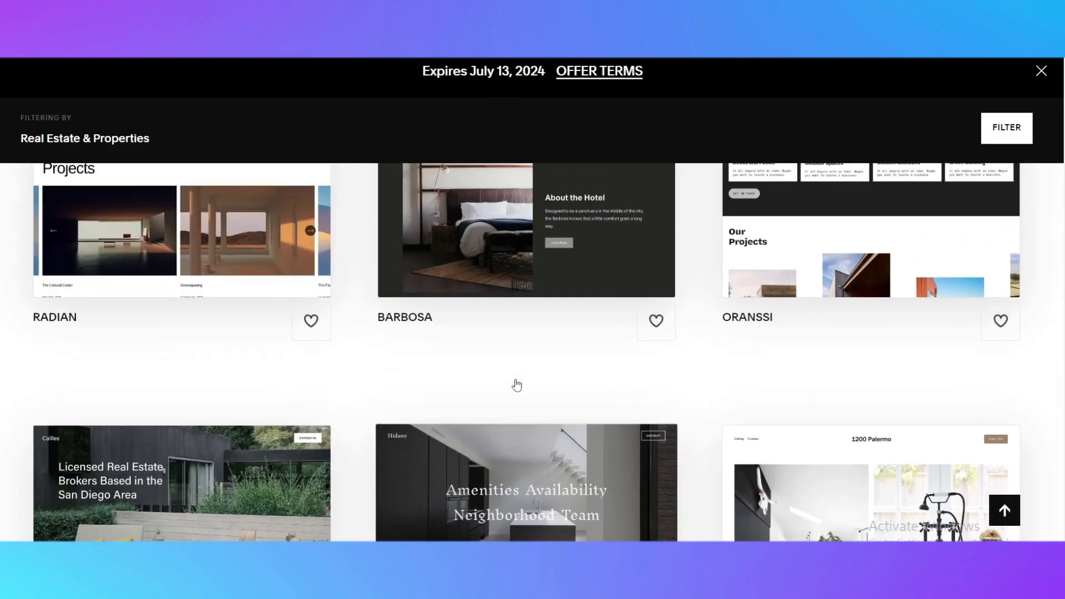
pyautogui.scroll(5, 849, 390)
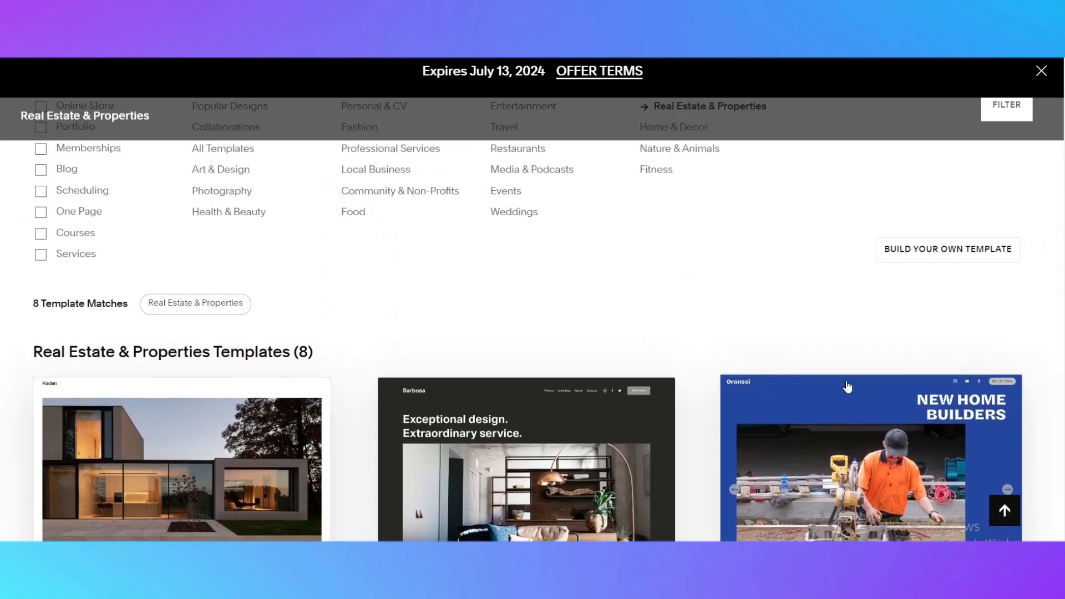
pyautogui.scroll(-5, 612, 320)
pyautogui.scroll(2, 593, 316)
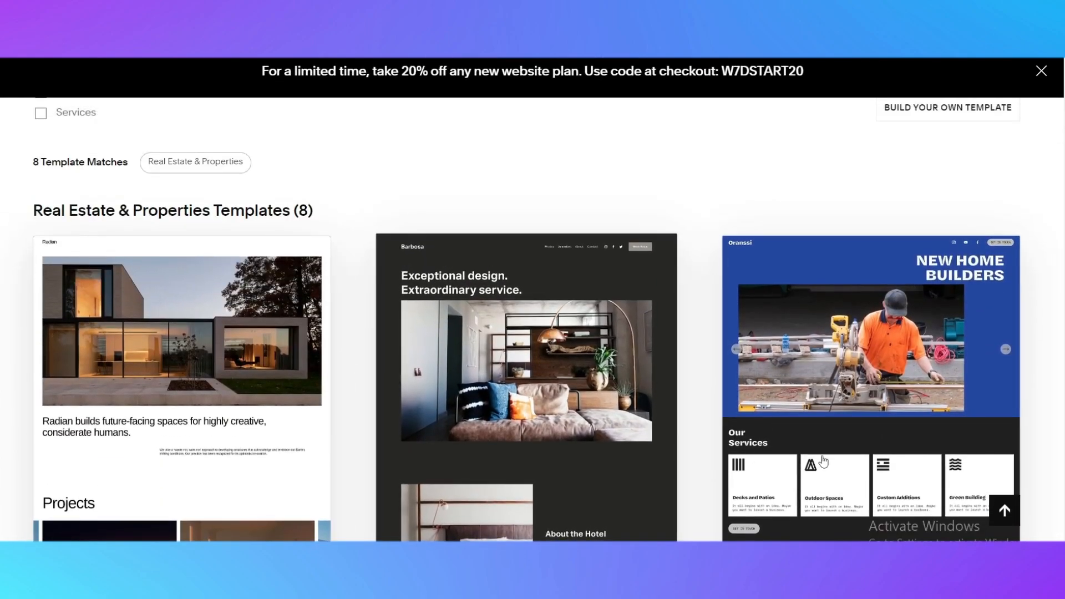
pyautogui.click(550, 355)
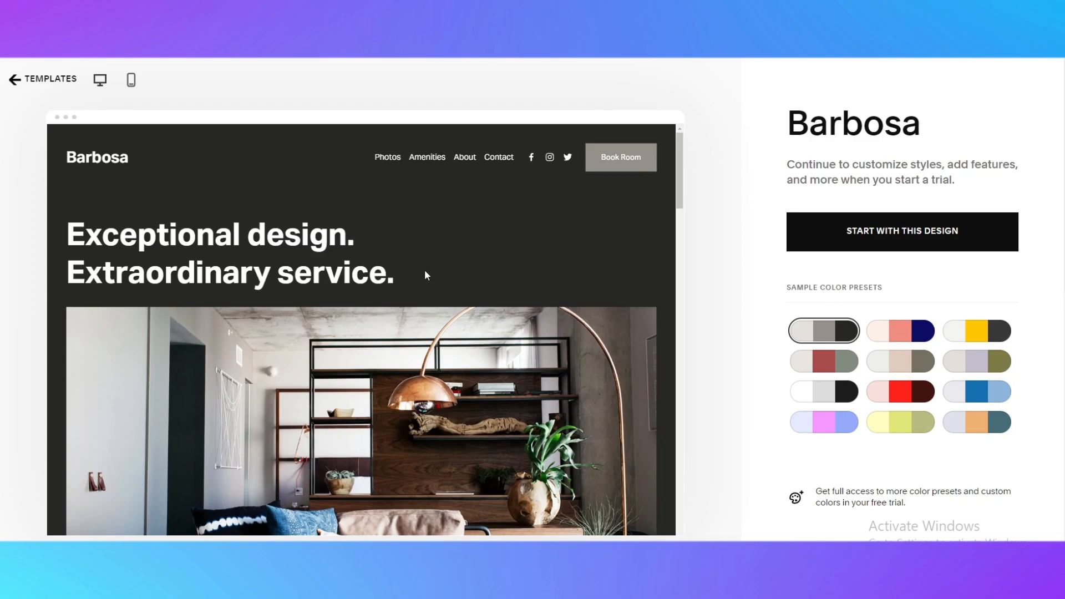
# Try several sample color presets on the Barbosa template preview and return to the gray and black preset
pyautogui.scroll(-2, 426, 275)
pyautogui.click(896, 333)
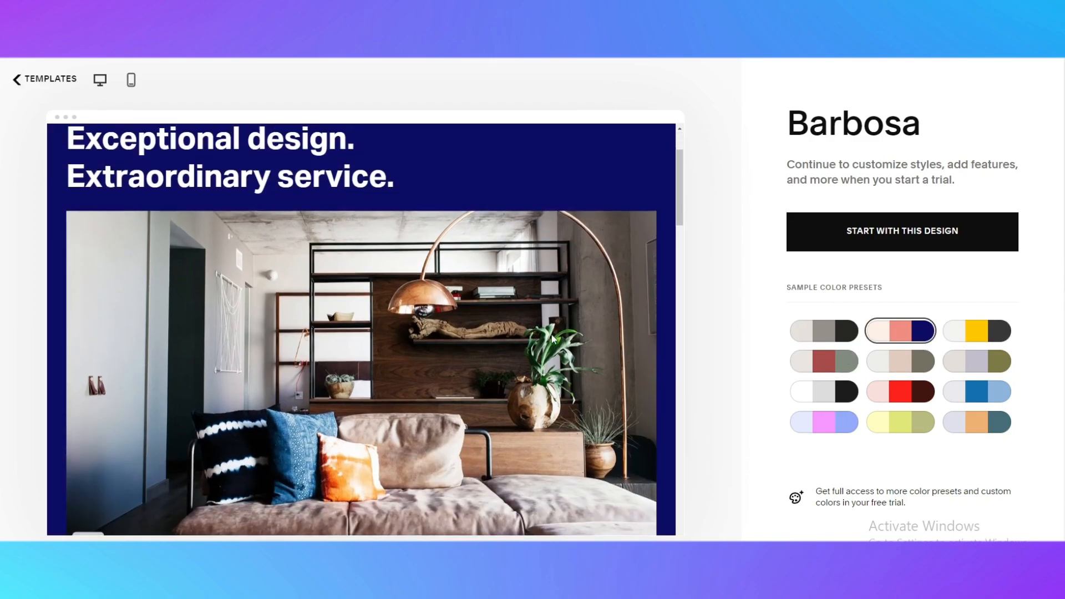
pyautogui.scroll(2, 552, 339)
pyautogui.click(968, 331)
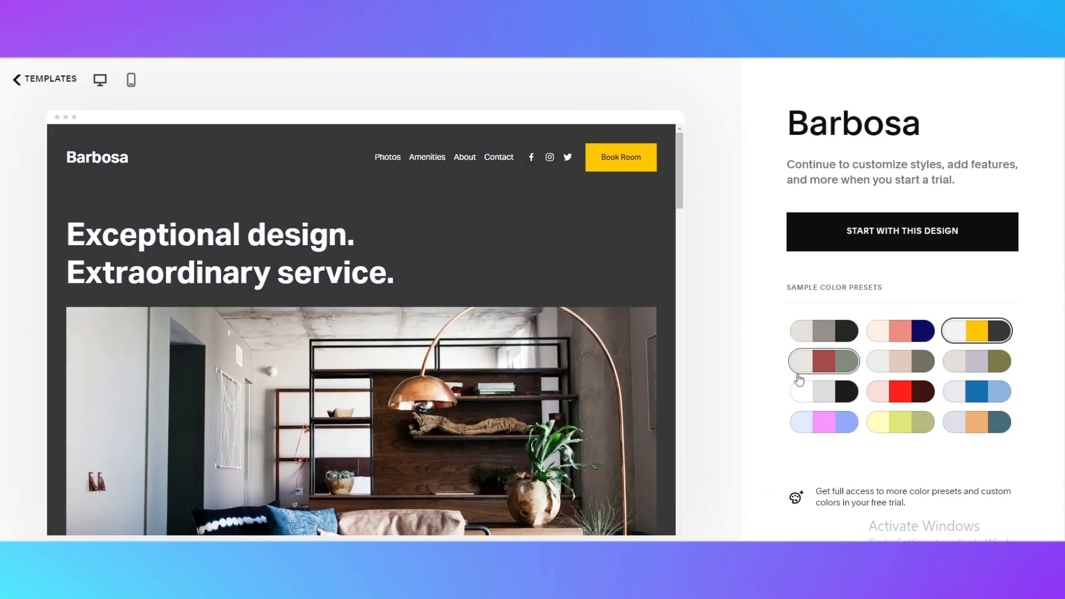
pyautogui.click(799, 375)
pyautogui.click(915, 371)
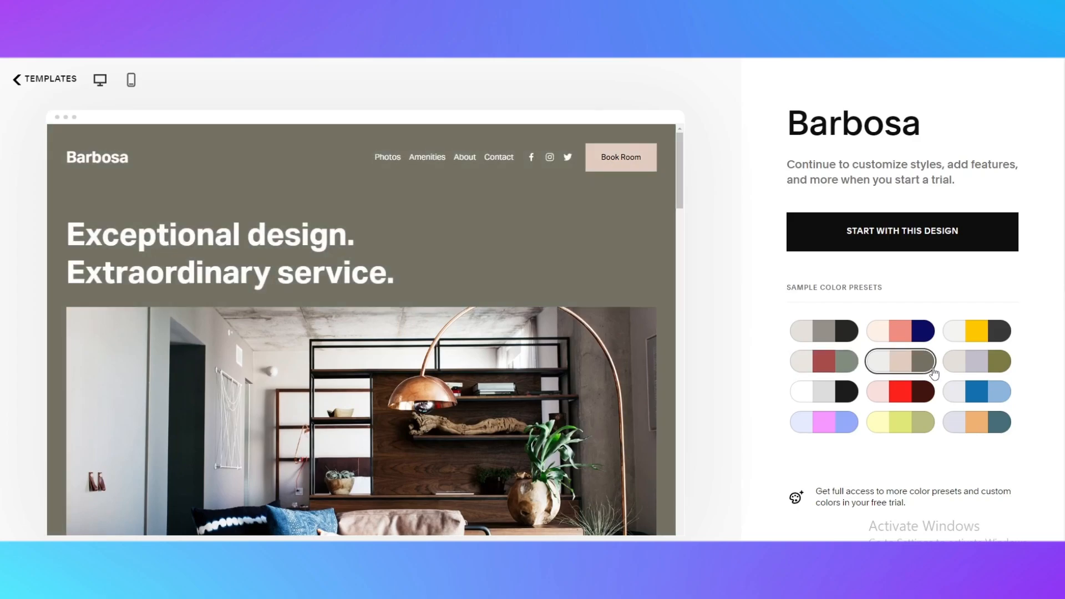
pyautogui.click(975, 377)
pyautogui.scroll(-10, 478, 368)
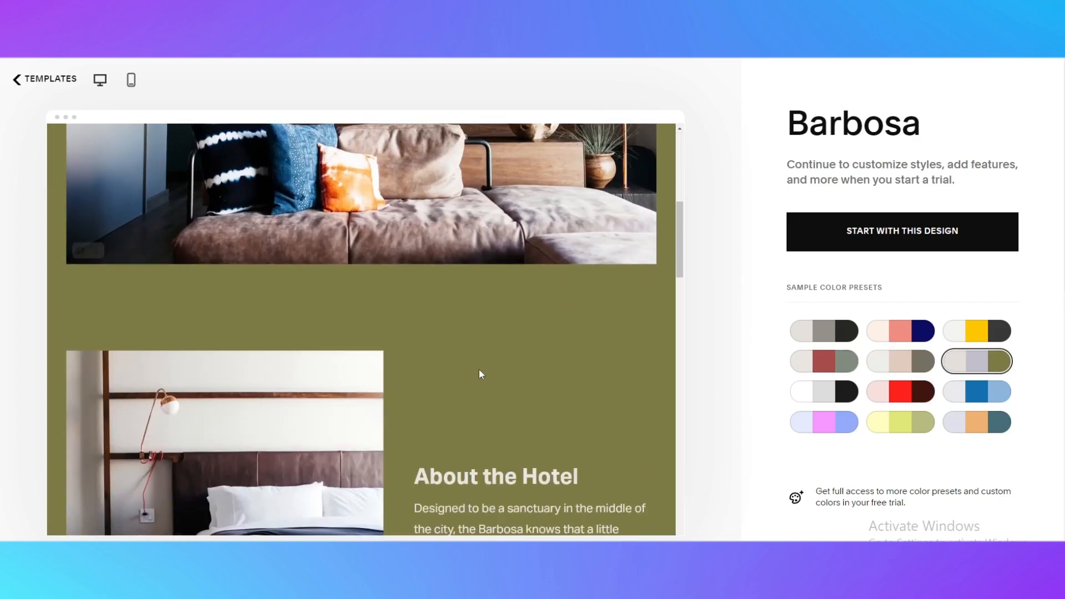
pyautogui.scroll(-5, 494, 358)
pyautogui.click(794, 423)
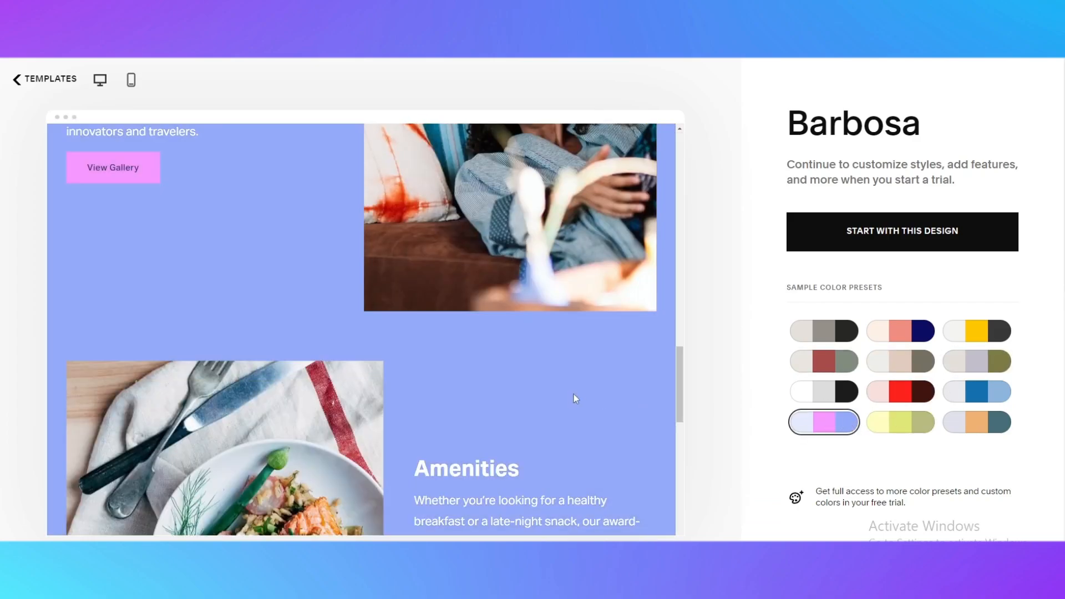
pyautogui.scroll(5, 573, 391)
pyautogui.scroll(5, 573, 388)
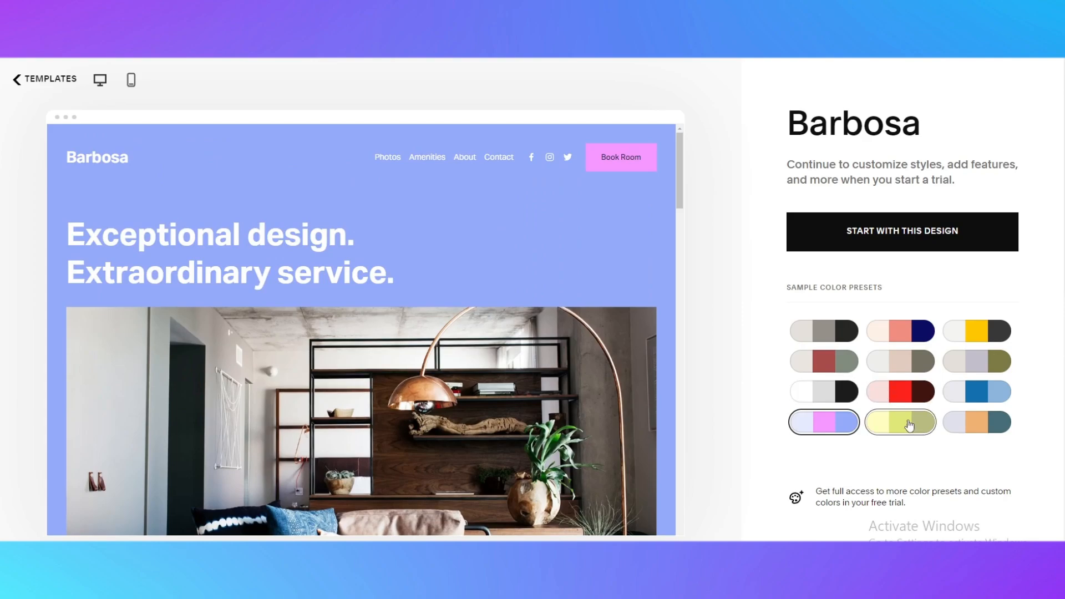
pyautogui.click(908, 424)
pyautogui.click(969, 428)
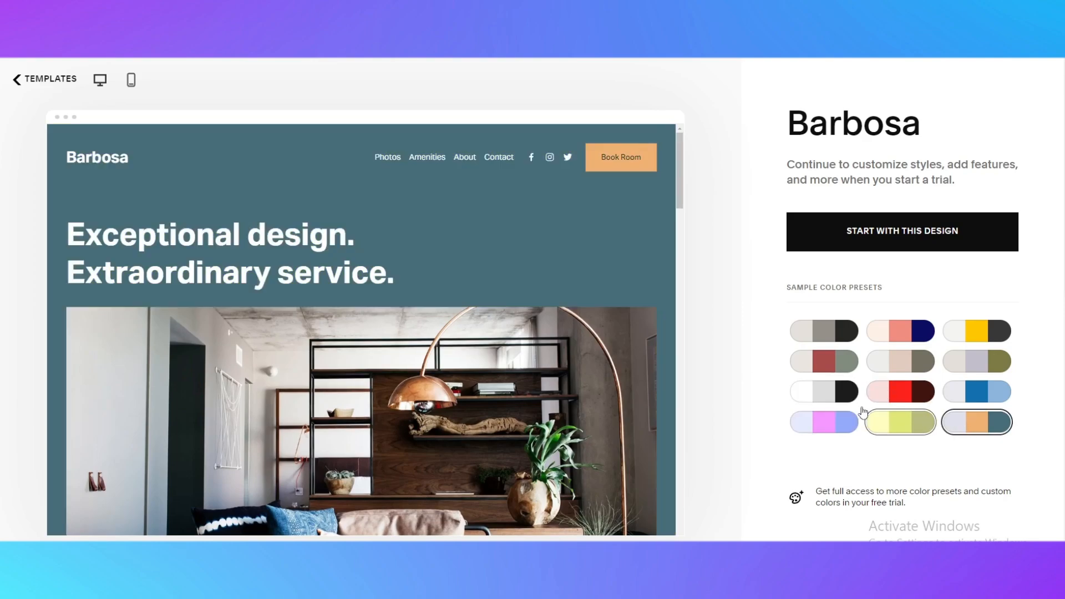
pyautogui.scroll(-5, 376, 297)
pyautogui.scroll(5, 375, 292)
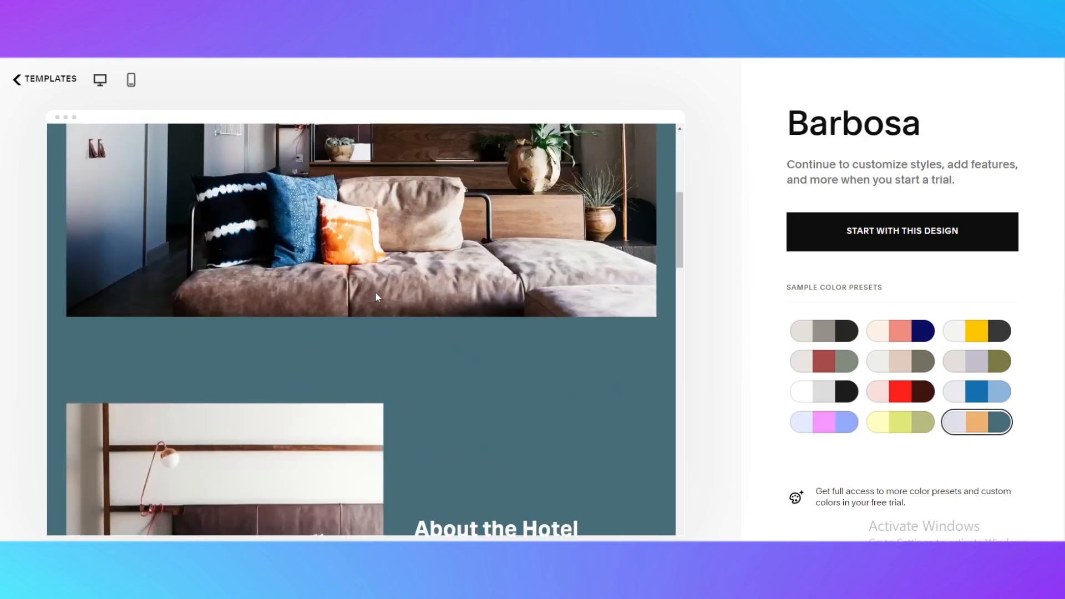
pyautogui.click(797, 321)
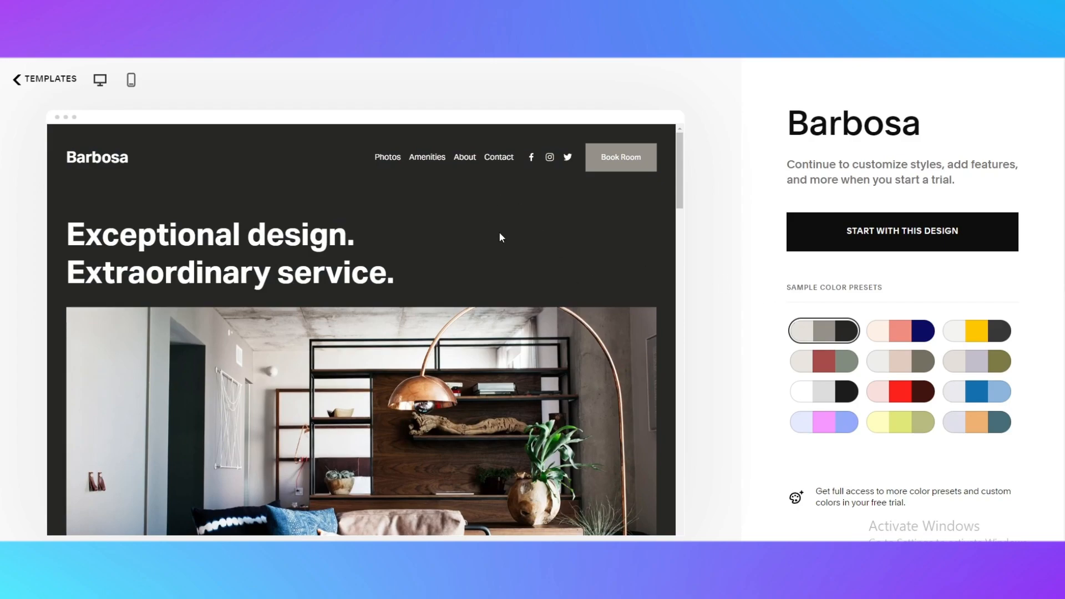
# Start a site with the Barbosa design, name it Reel Estate and continue the selling setup
pyautogui.click(874, 232)
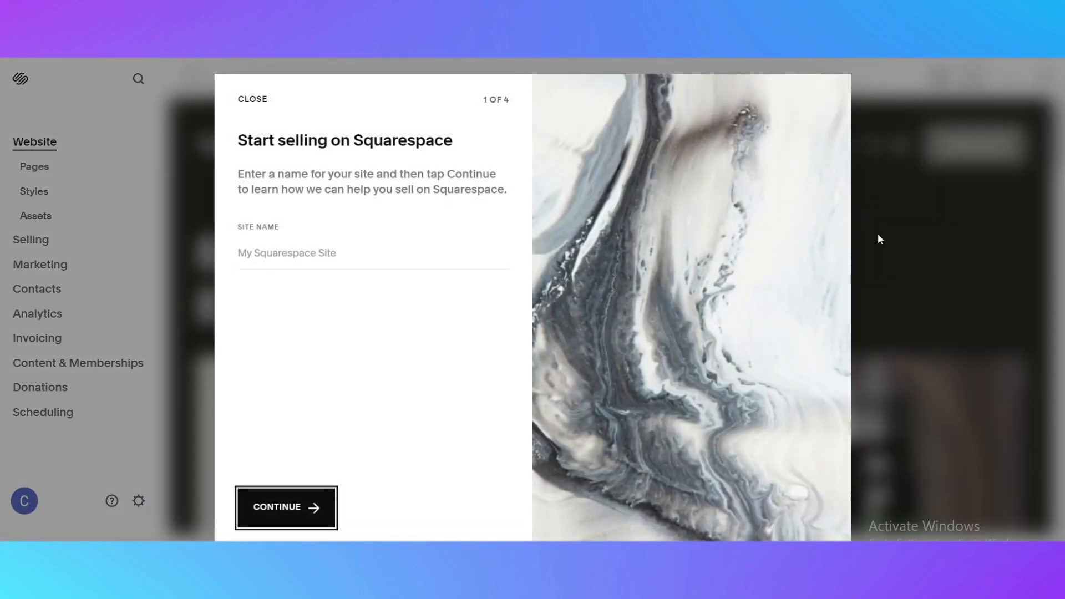
pyautogui.click(303, 252)
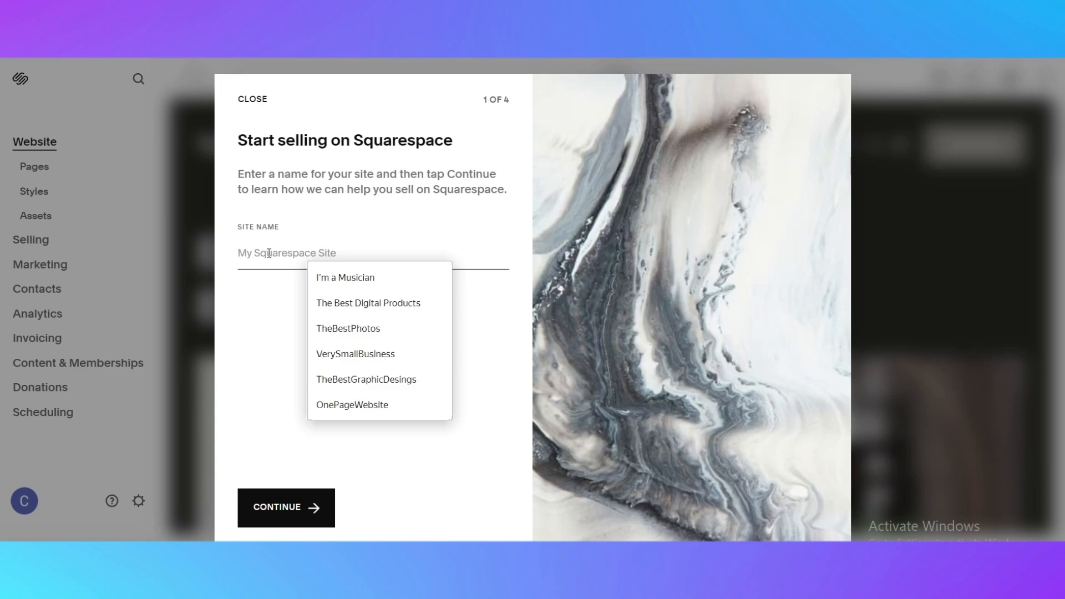
pyautogui.write('K')
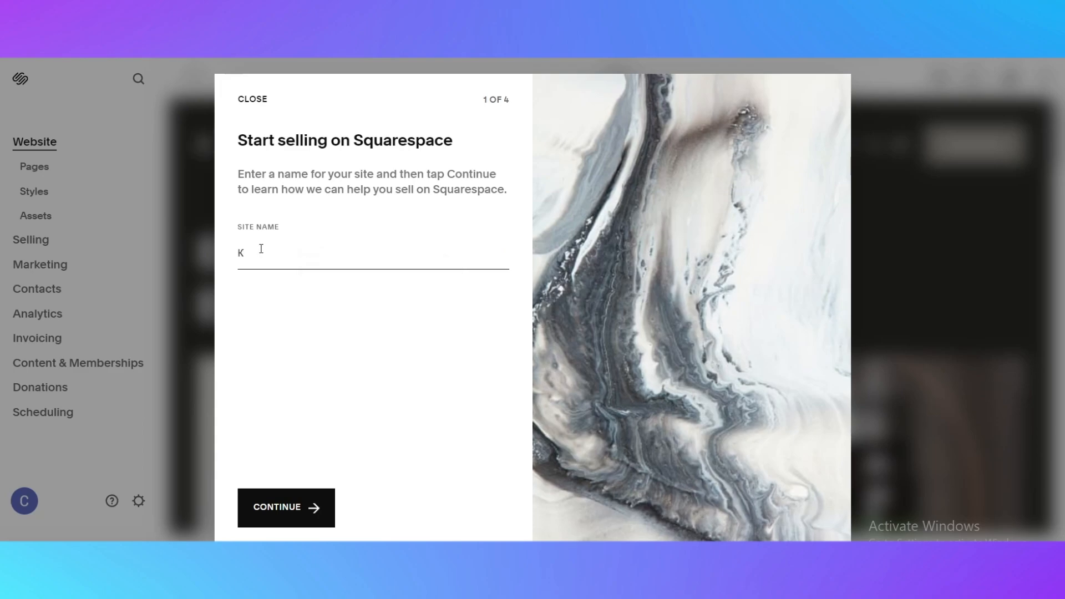
pyautogui.press('BackSpace')
pyautogui.write('R')
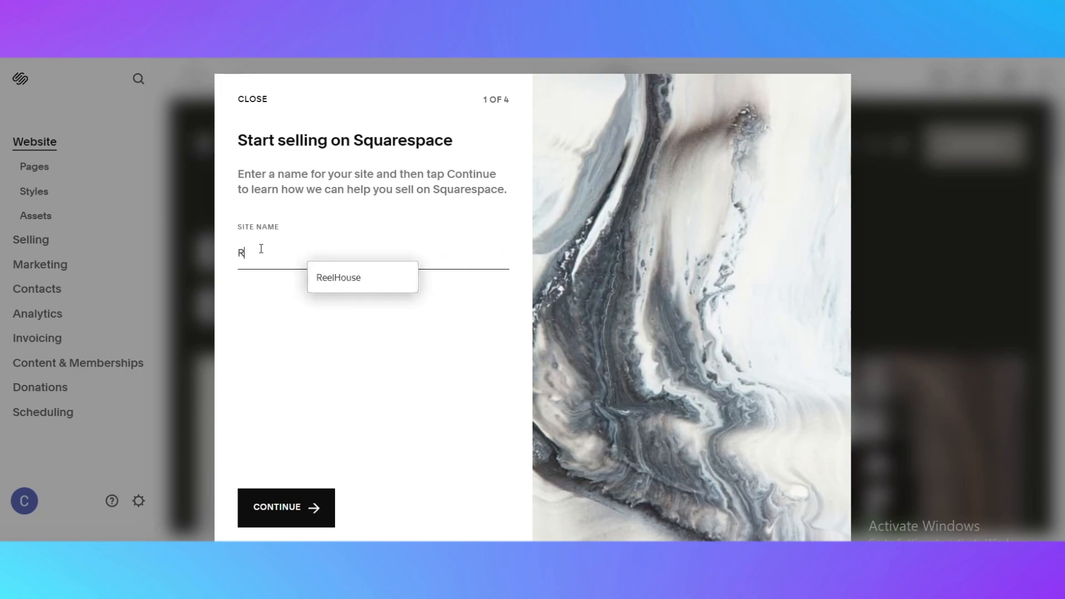
pyautogui.write('eel Es')
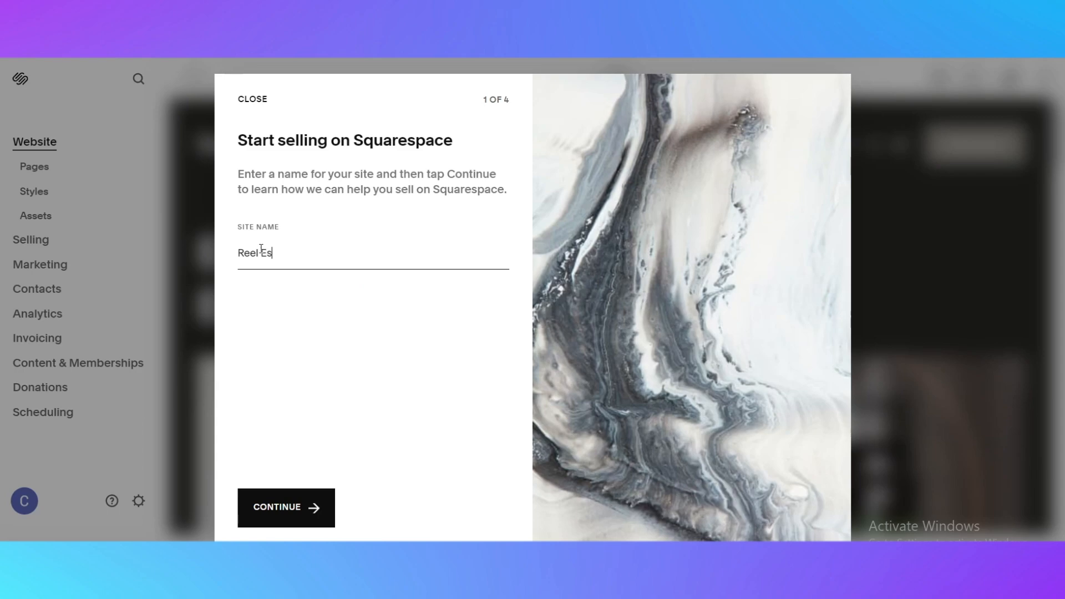
pyautogui.write('tate')
pyautogui.click(286, 521)
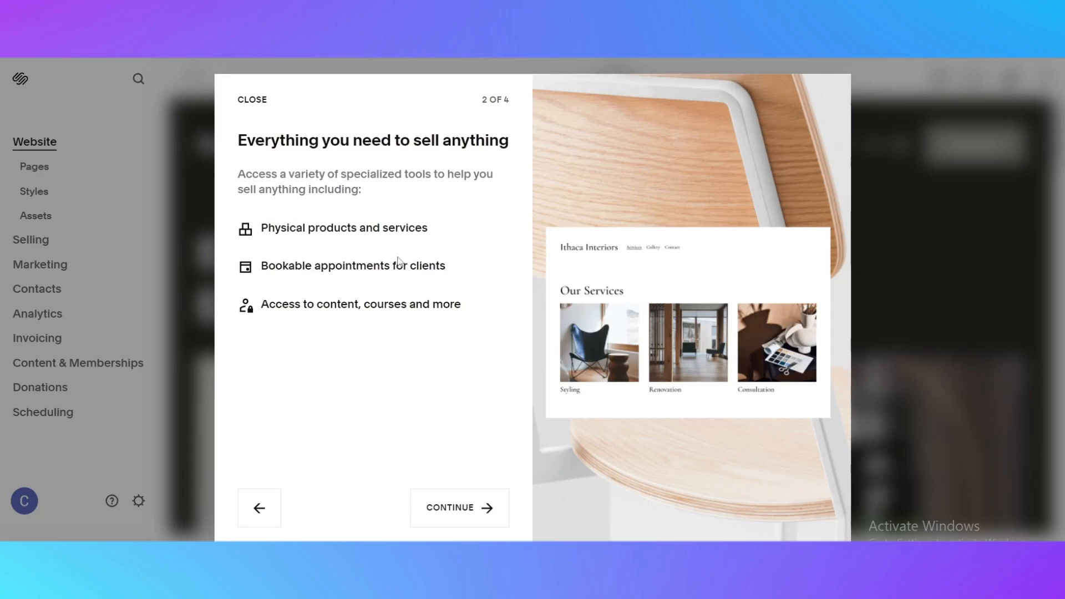
# Go through the remaining selling introduction pages, close the introduction and dismiss the Invoicing tip
pyautogui.click(466, 514)
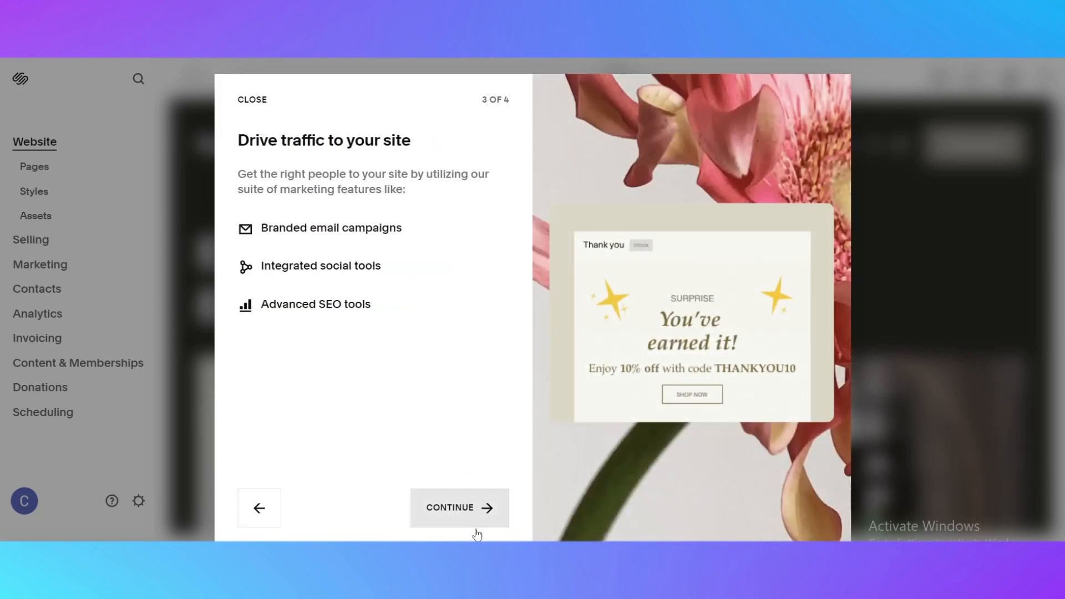
pyautogui.click(454, 500)
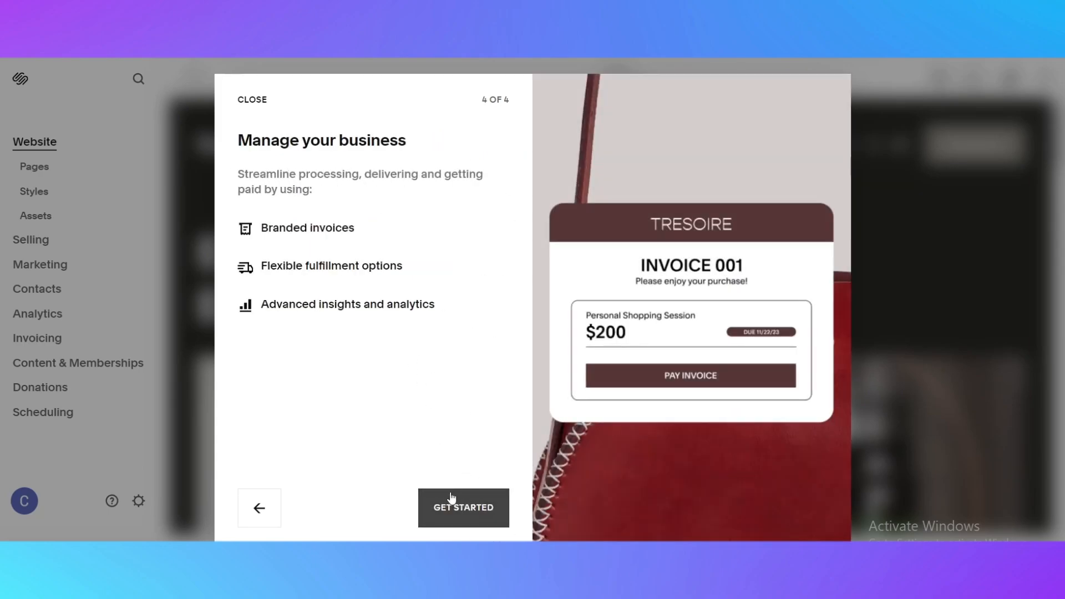
pyautogui.click(256, 100)
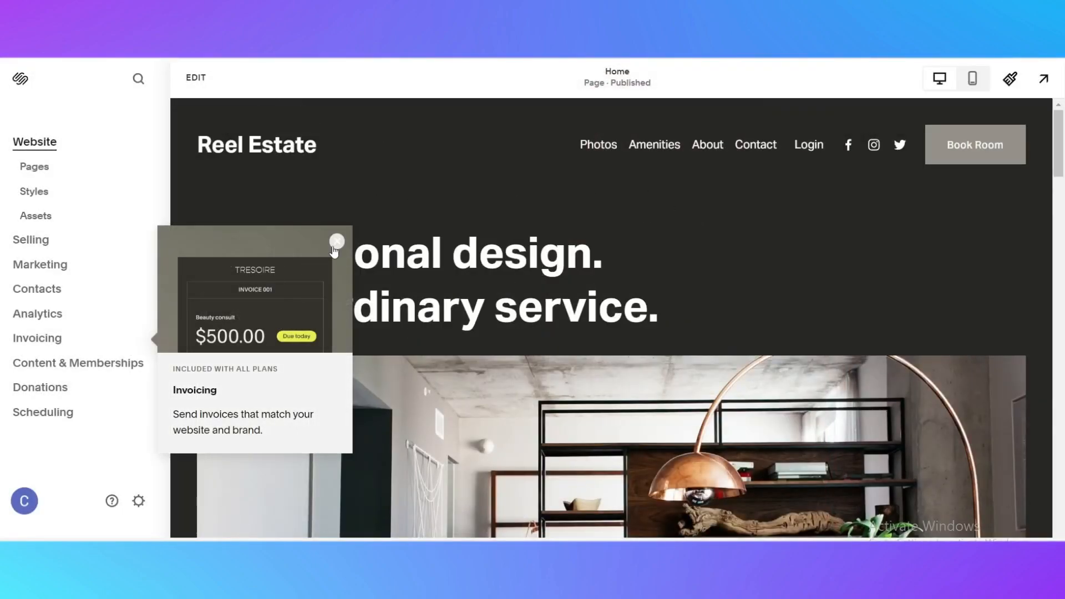
pyautogui.click(336, 242)
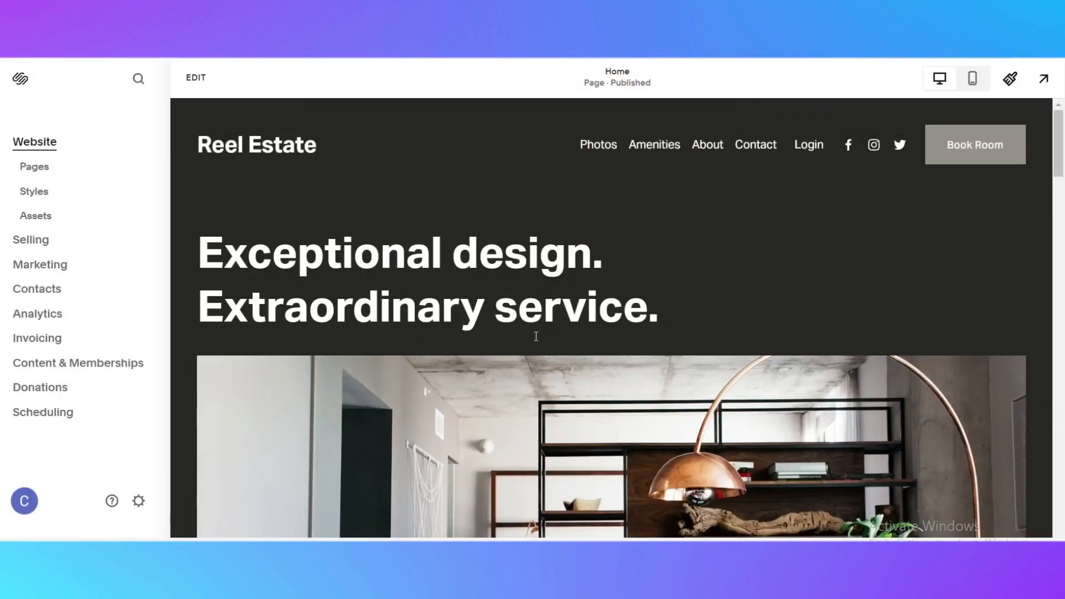
# Open the Reel Estate home page for editing
pyautogui.scroll(-20, 536, 336)
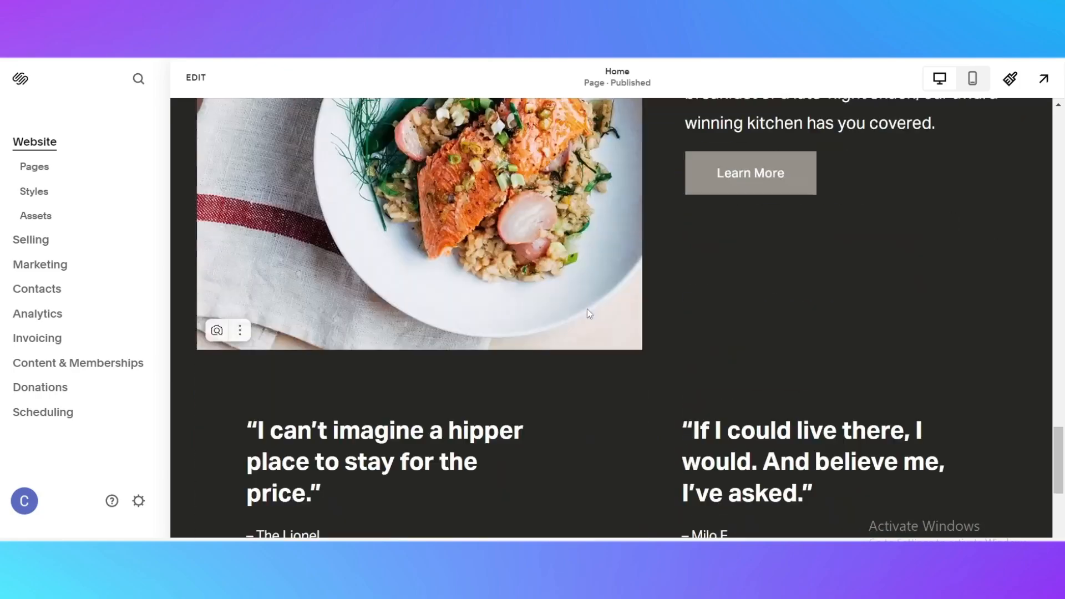
pyautogui.scroll(-5, 555, 319)
pyautogui.scroll(10, 475, 324)
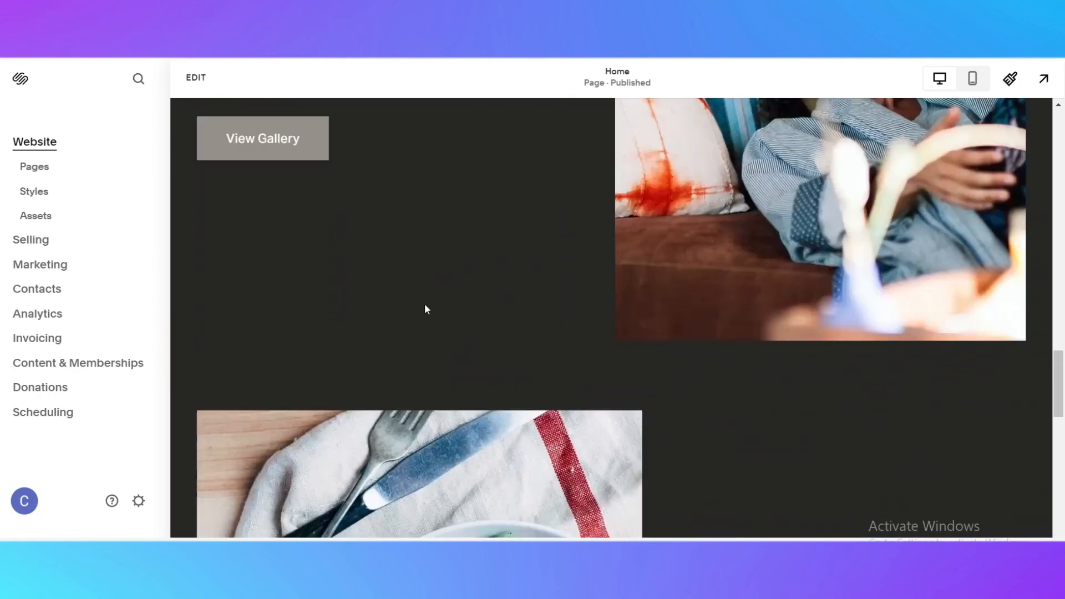
pyautogui.scroll(15, 426, 309)
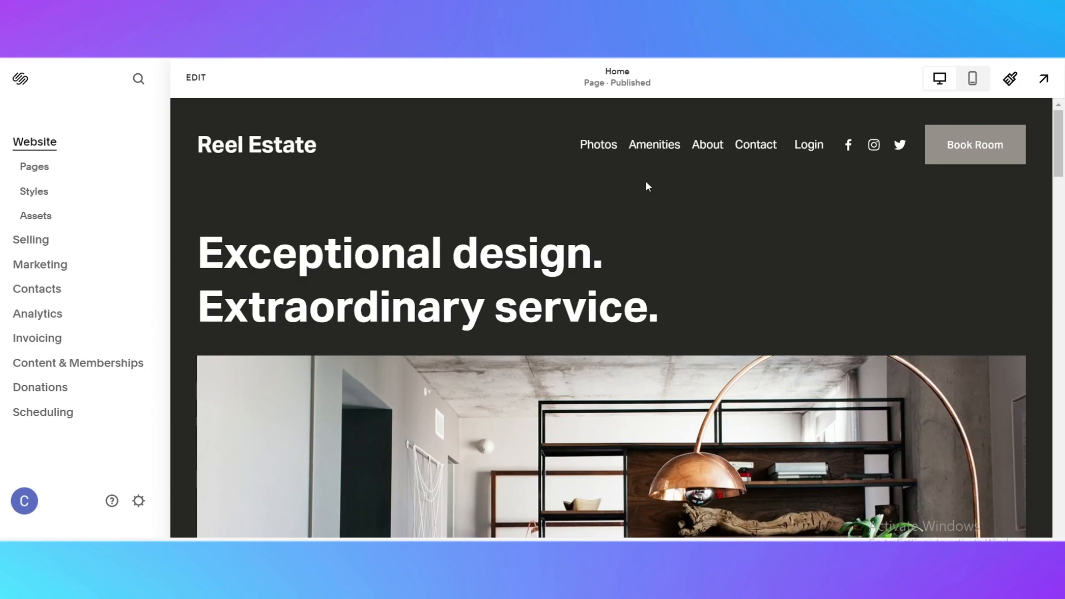
pyautogui.click(196, 78)
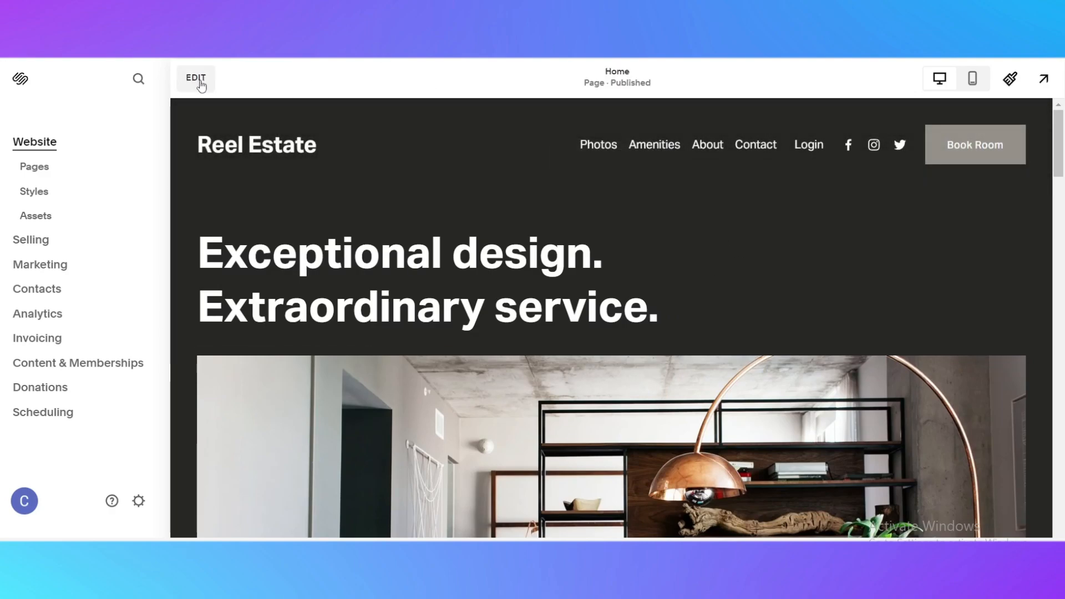
pyautogui.click(200, 82)
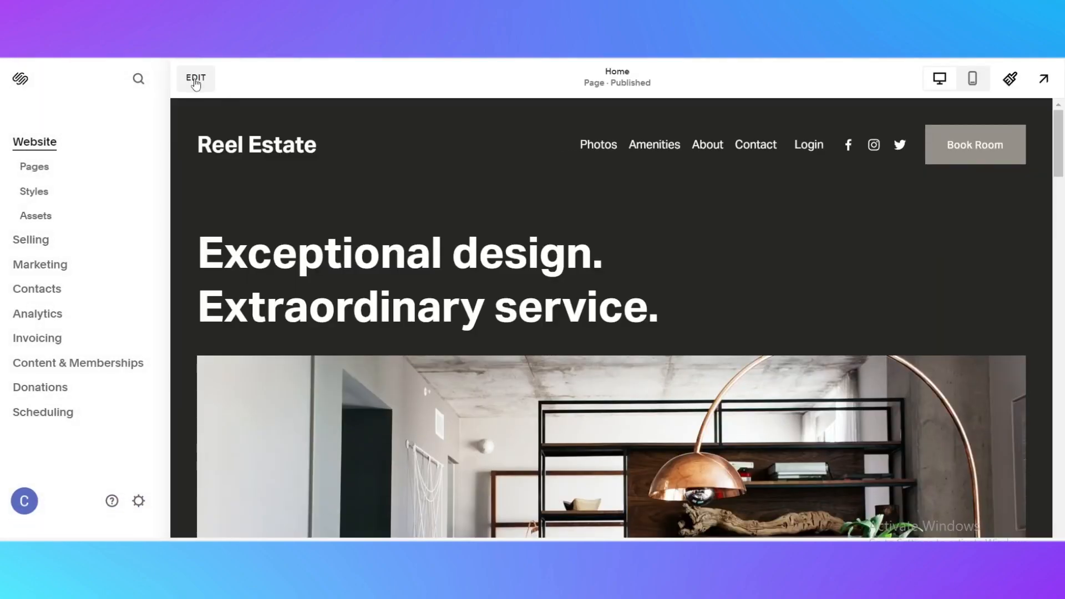
pyautogui.click(196, 81)
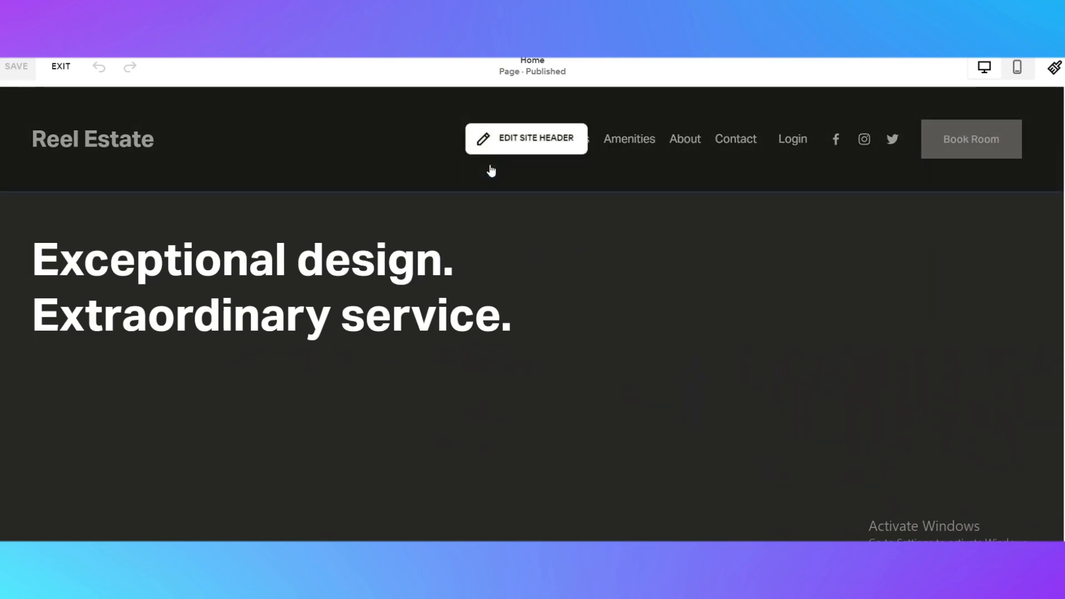
# Examine the home page's header, content sections and footer in the editor to see what can be changed
pyautogui.scroll(-5, 486, 293)
pyautogui.scroll(5, 487, 292)
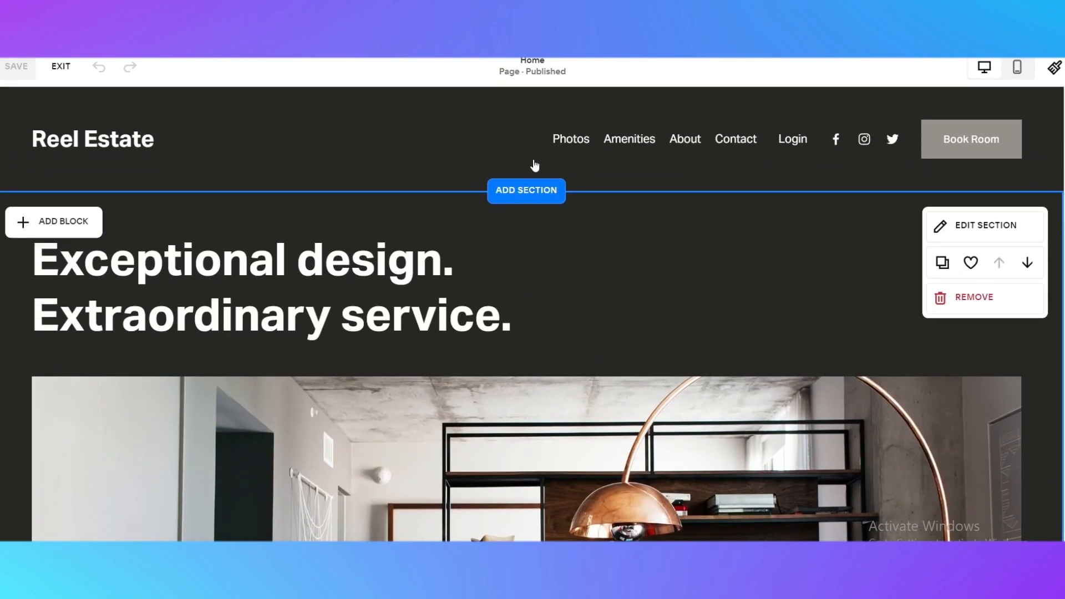
pyautogui.scroll(-1, 583, 316)
pyautogui.scroll(1, 533, 271)
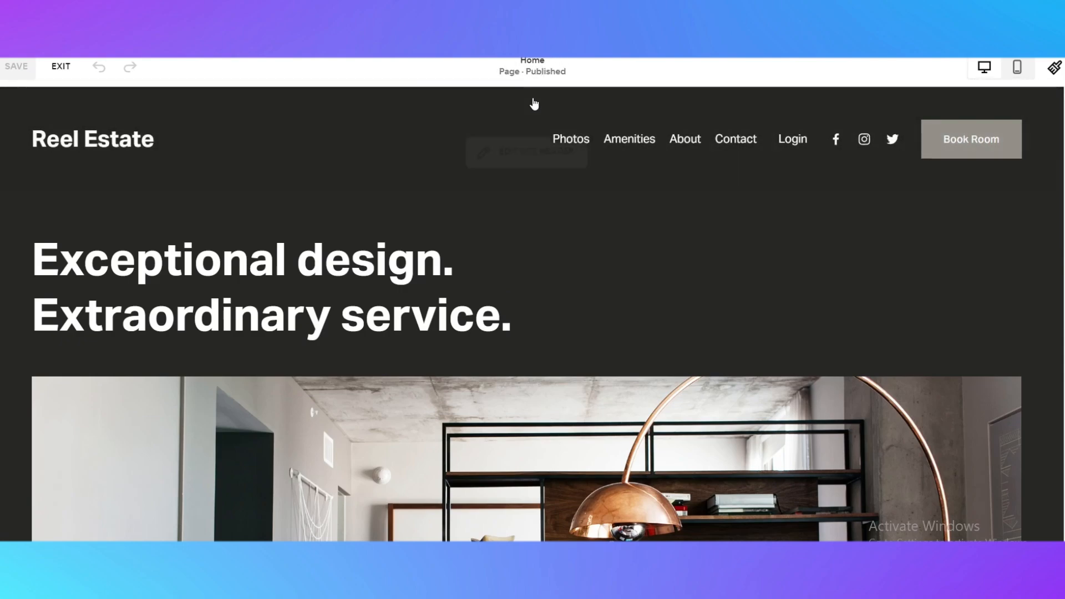
pyautogui.moveTo(528, 100)
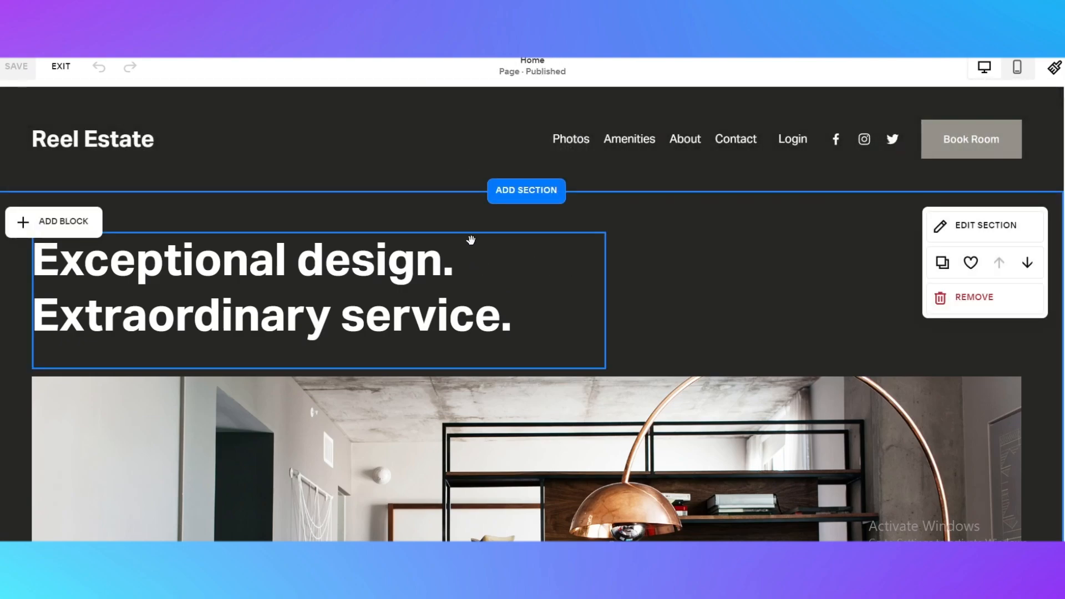
pyautogui.scroll(-4, 522, 305)
pyautogui.scroll(4, 617, 385)
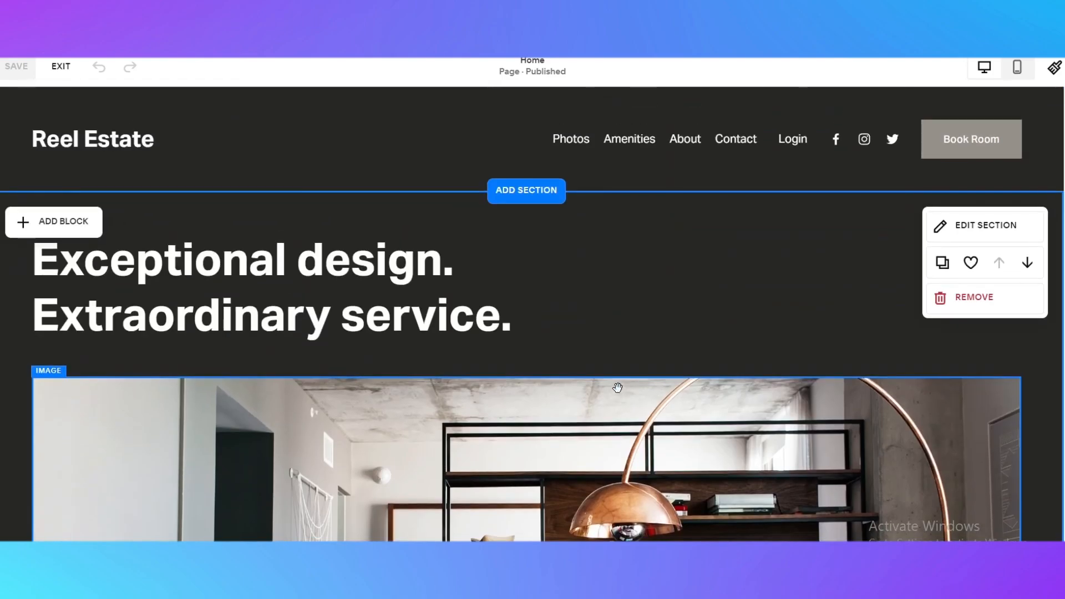
pyautogui.scroll(-1, 536, 343)
pyautogui.scroll(-20, 535, 343)
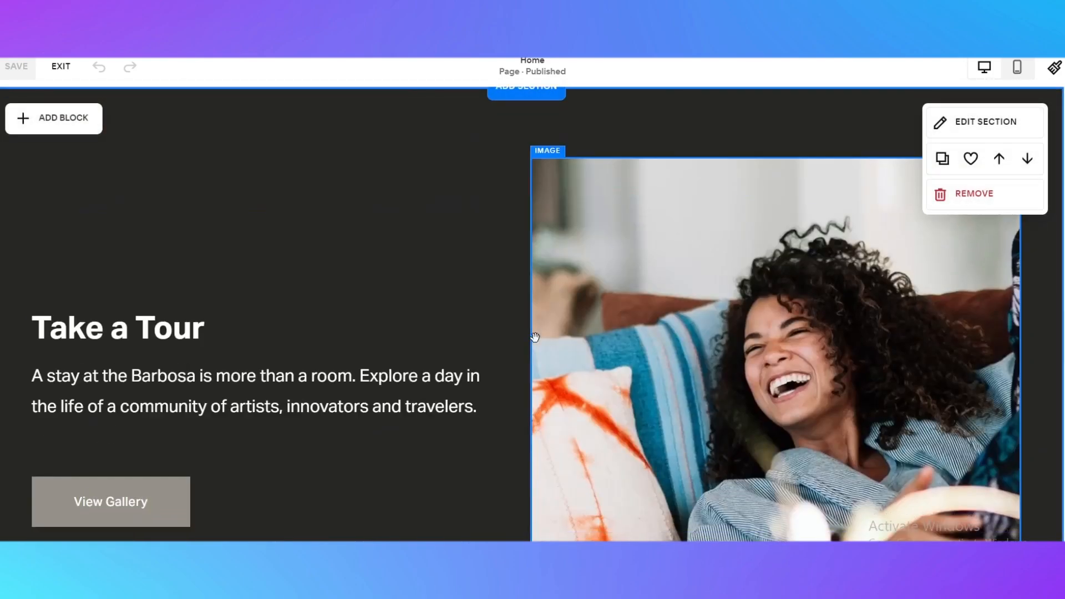
pyautogui.scroll(-8, 528, 333)
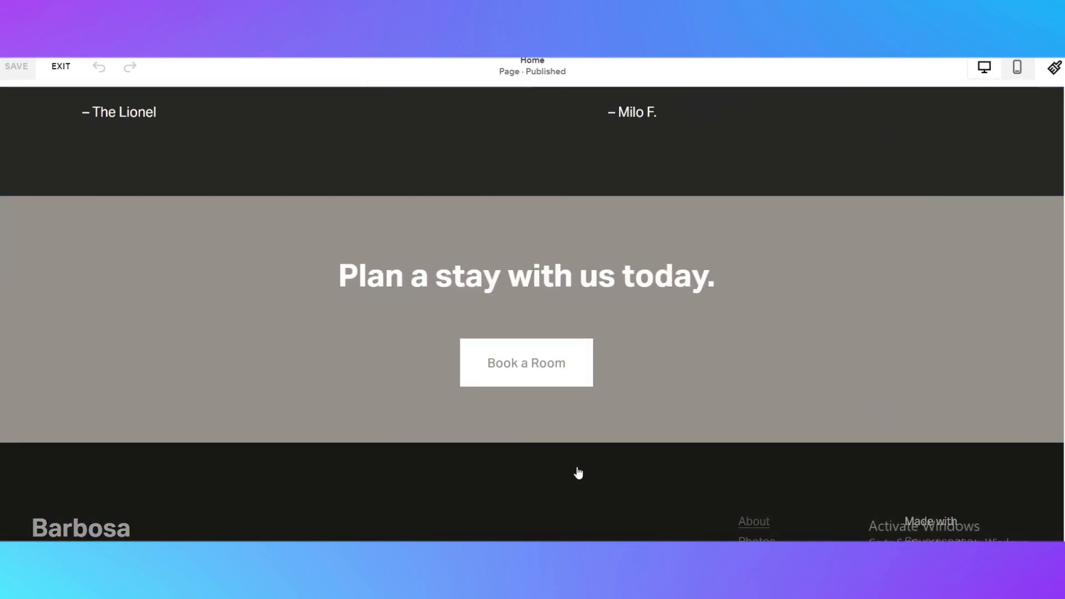
pyautogui.scroll(14, 628, 250)
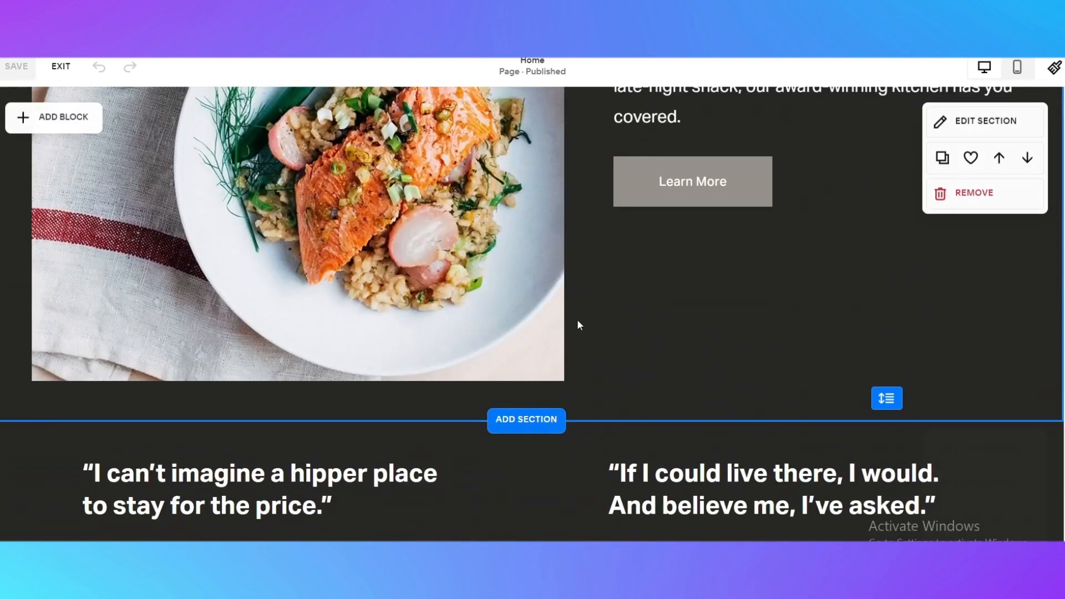
pyautogui.scroll(10, 683, 300)
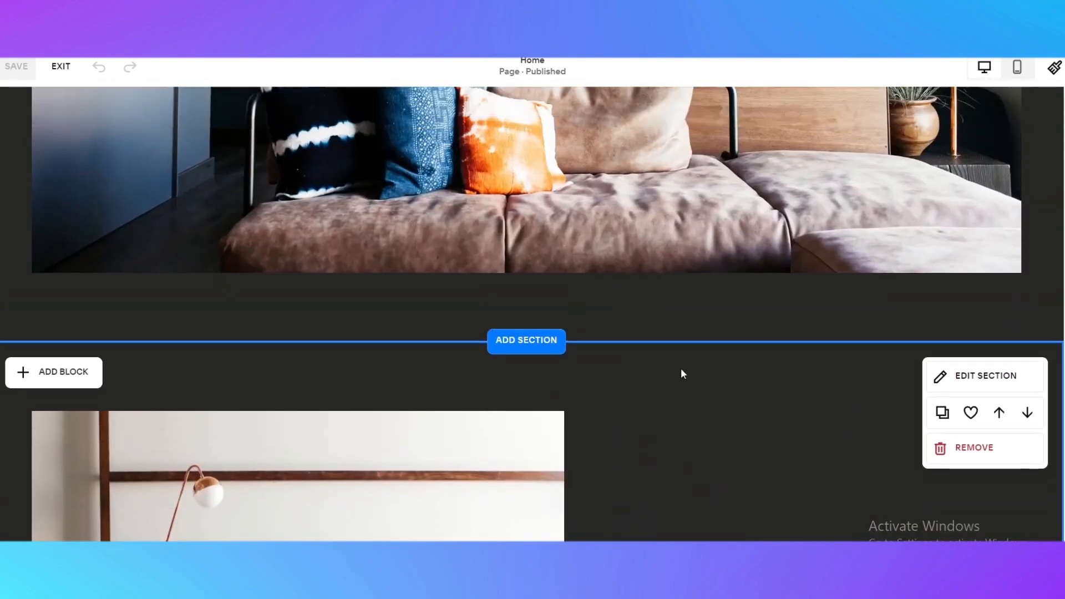
pyautogui.scroll(-6, 627, 331)
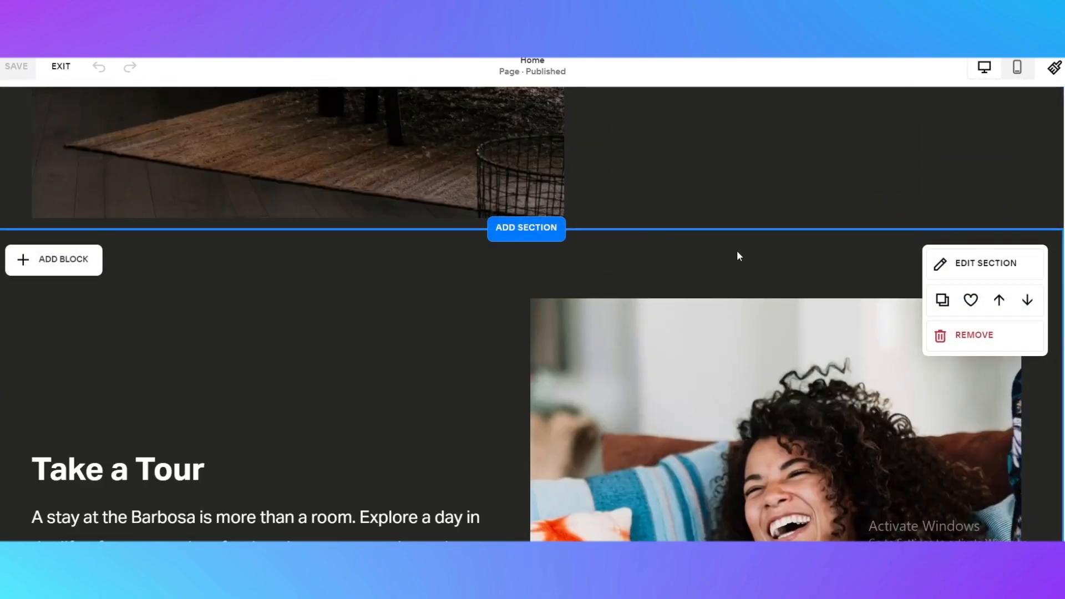
# Remove the Amenities section with the food photo from the home page
pyautogui.scroll(3, 737, 252)
pyautogui.scroll(-8, 649, 388)
pyautogui.scroll(-3, 525, 326)
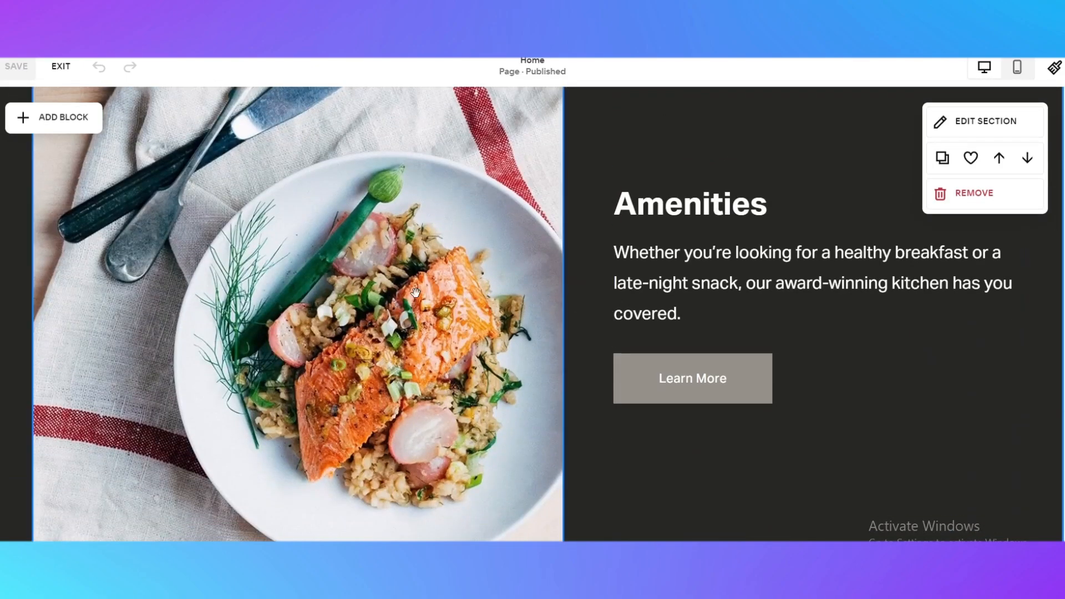
pyautogui.scroll(4, 489, 348)
pyautogui.scroll(-4, 554, 366)
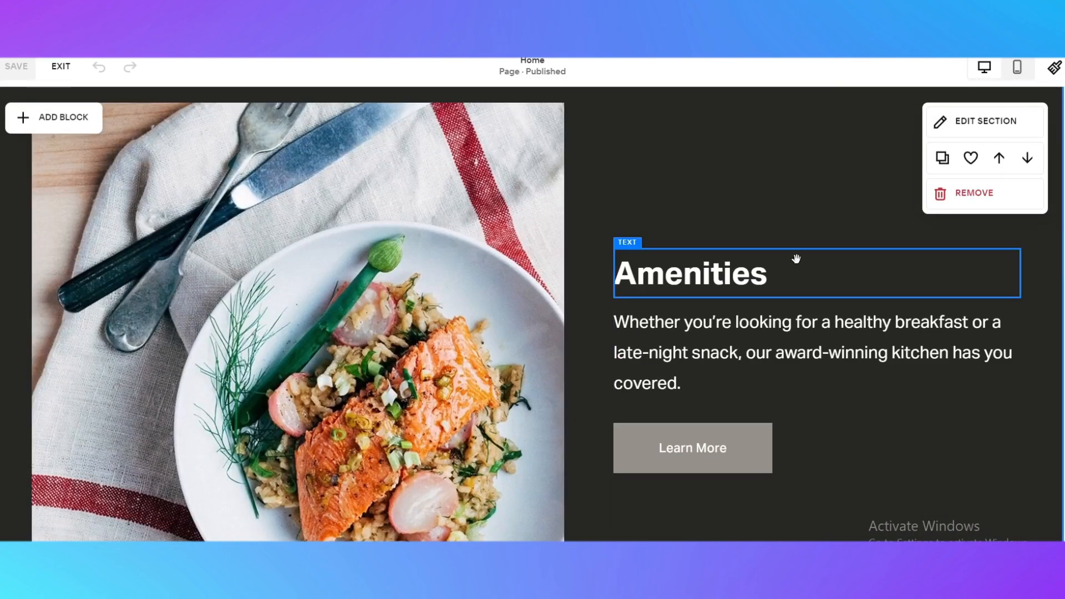
pyautogui.click(973, 194)
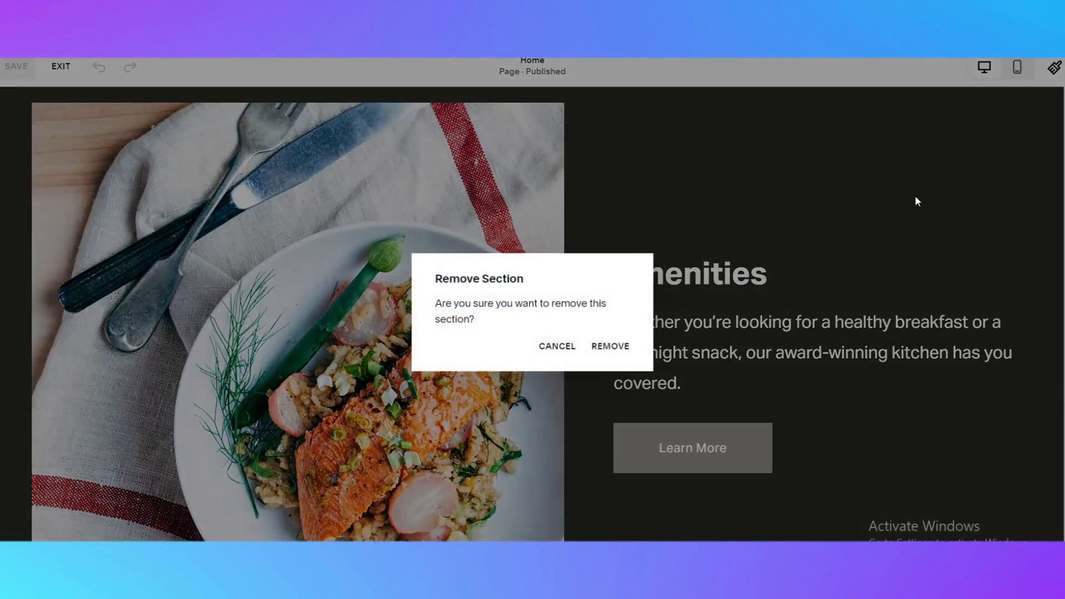
# Start adding a section directly below the large sofa image on the home page
pyautogui.scroll(15, 622, 348)
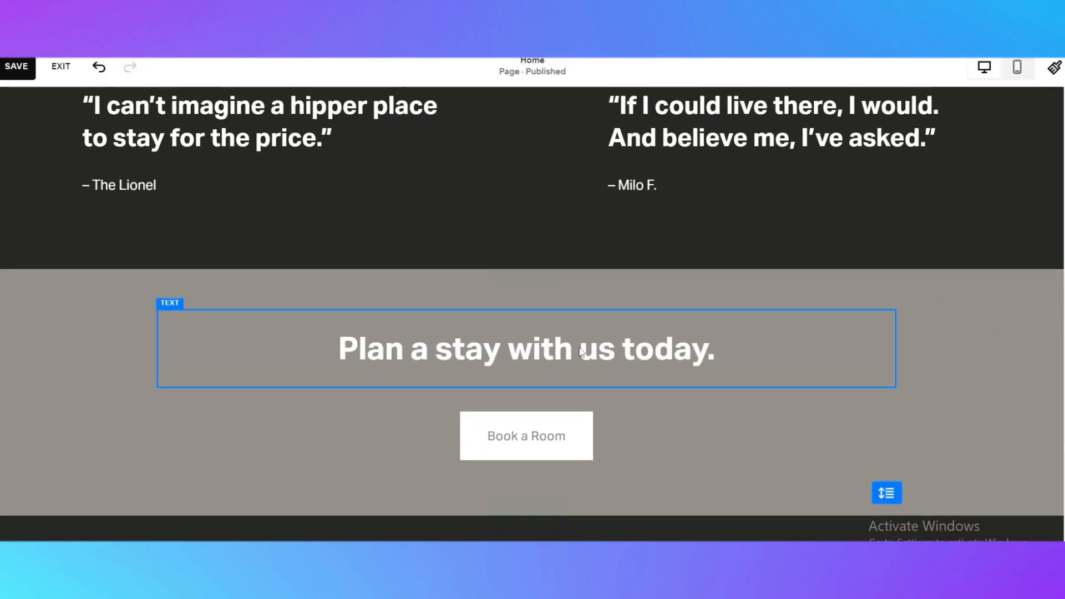
pyautogui.scroll(5, 577, 327)
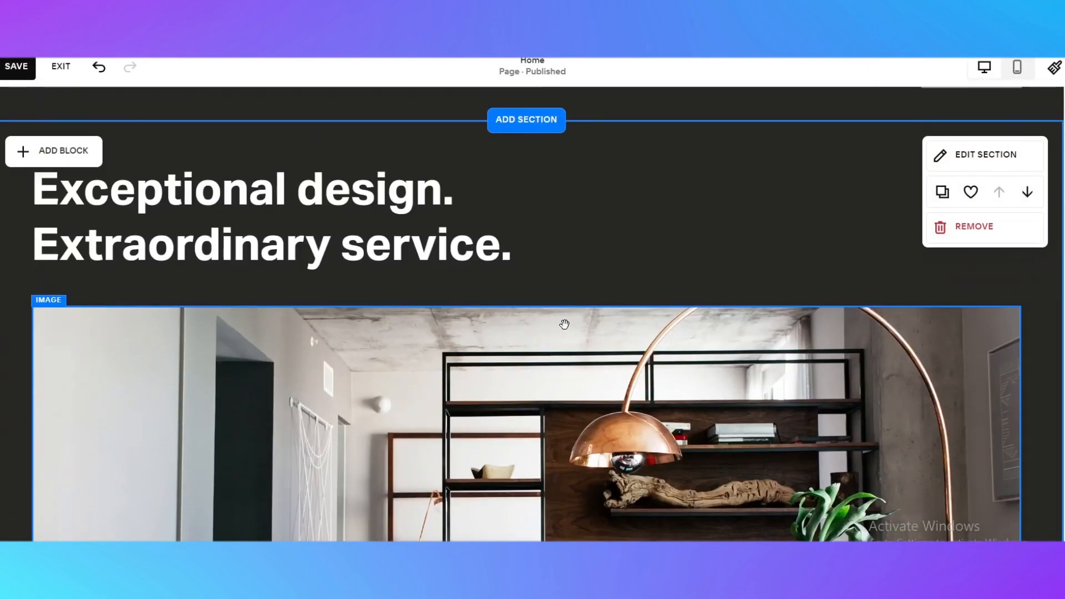
pyautogui.scroll(-8, 535, 245)
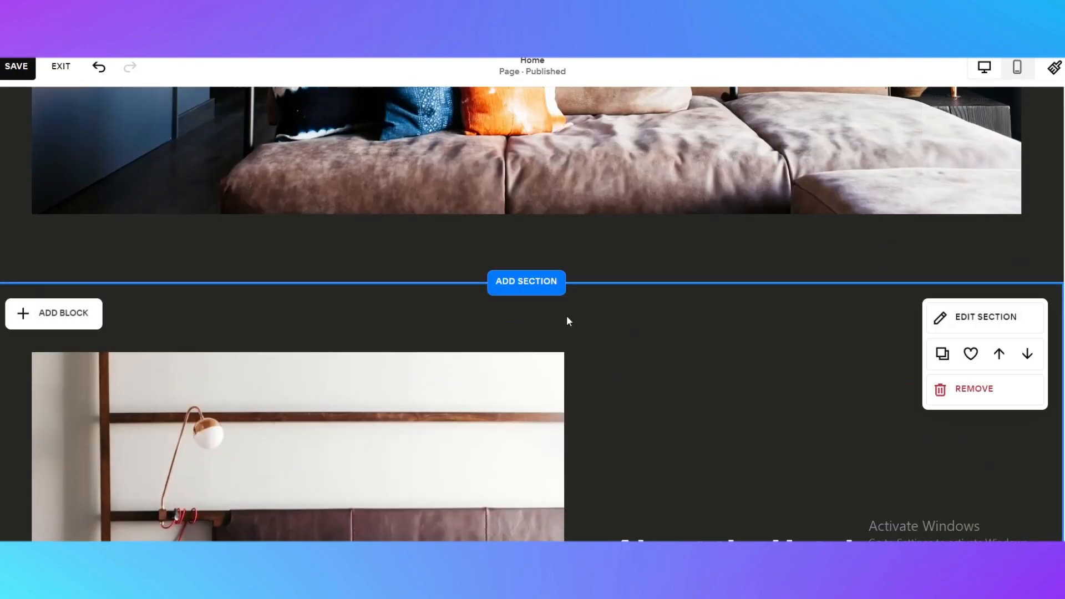
pyautogui.click(535, 292)
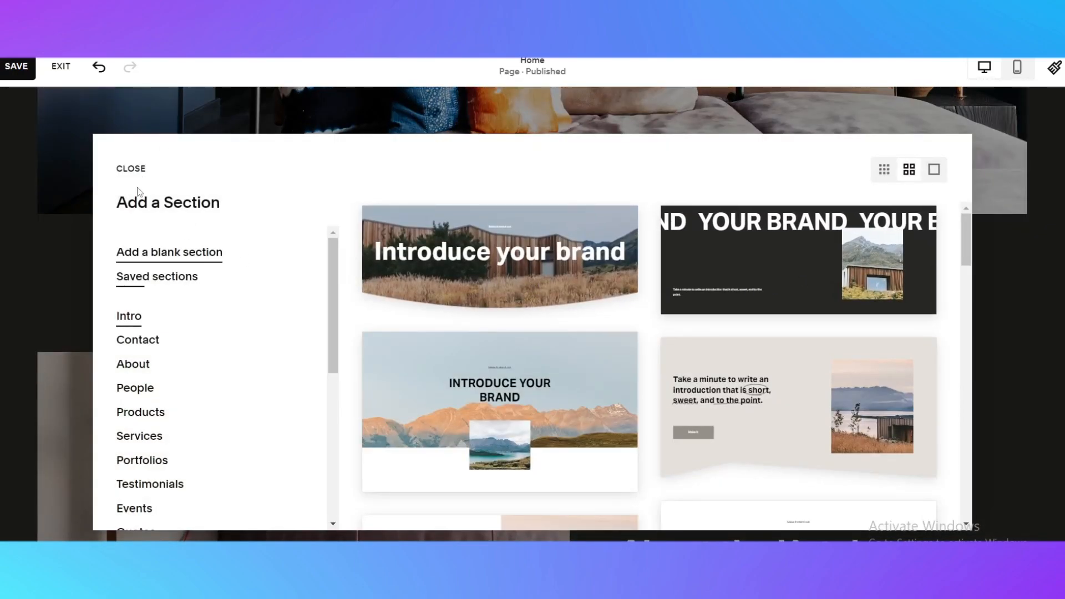
# Look through the categories of ready-made sections, from Intro and Contact down to Charts and Audio
pyautogui.scroll(-4, 226, 332)
pyautogui.scroll(2, 167, 310)
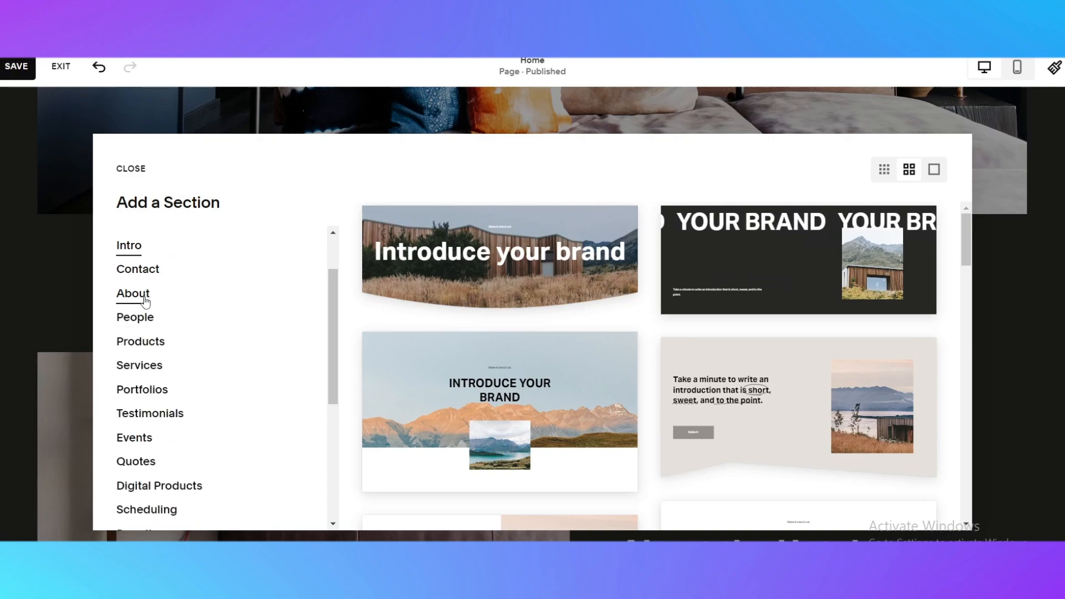
pyautogui.scroll(-3, 149, 422)
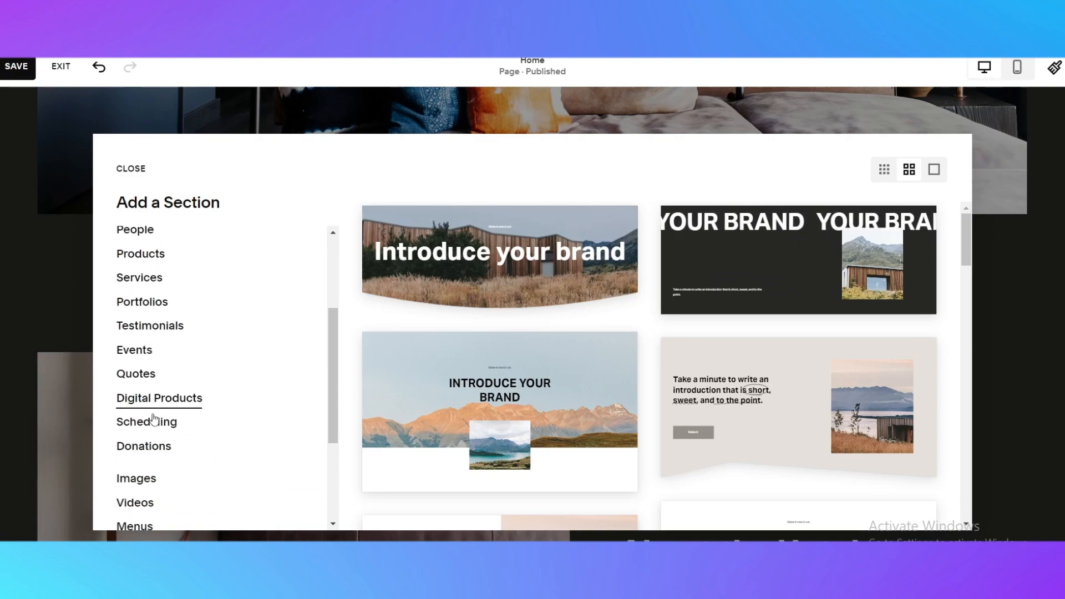
pyautogui.scroll(4, 163, 393)
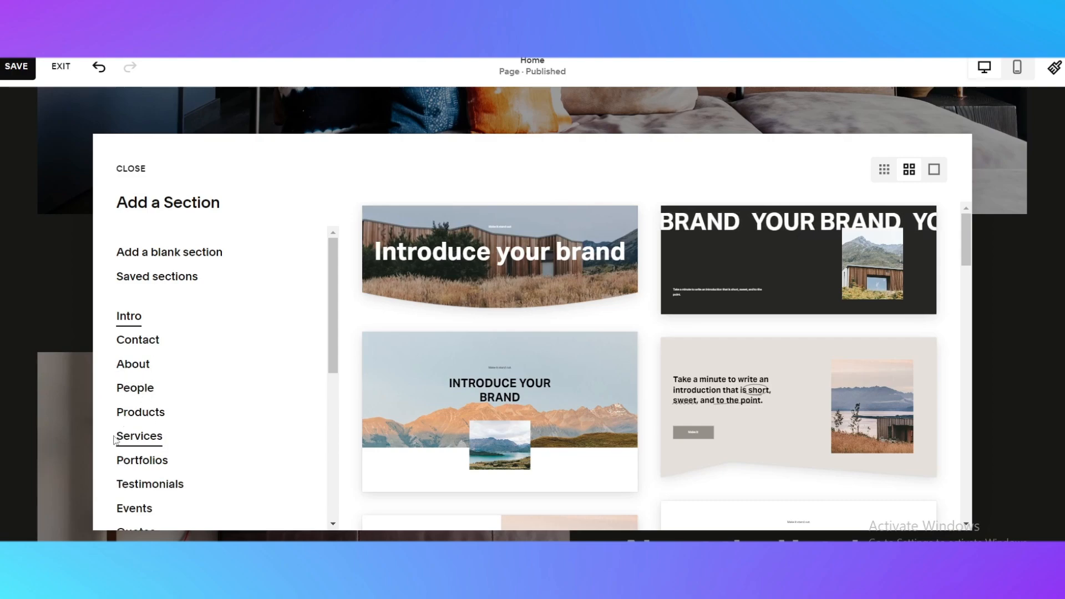
pyautogui.scroll(-2, 141, 461)
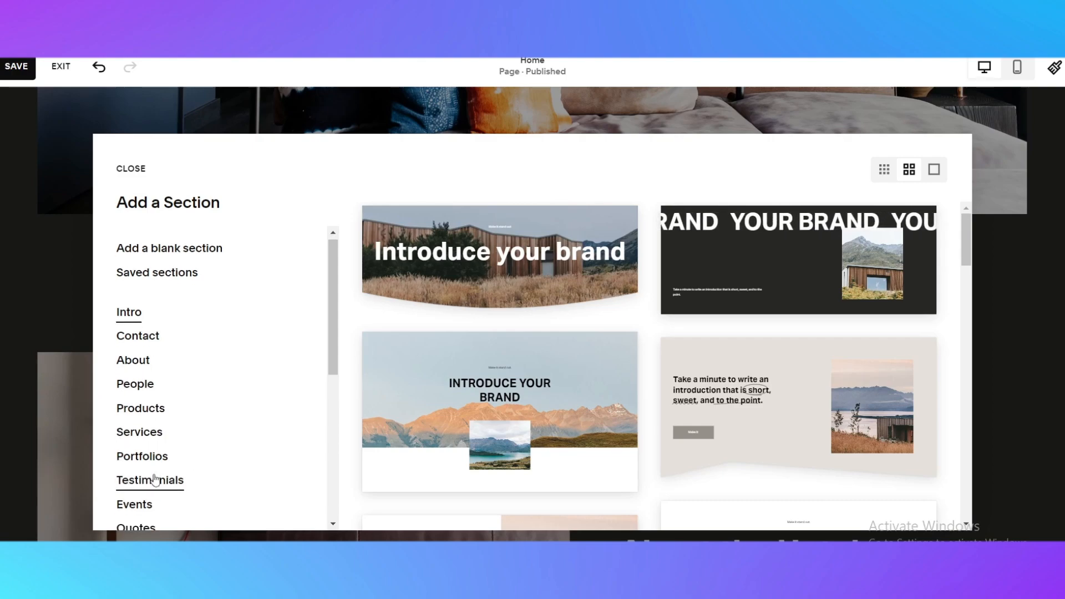
pyautogui.scroll(-2, 121, 447)
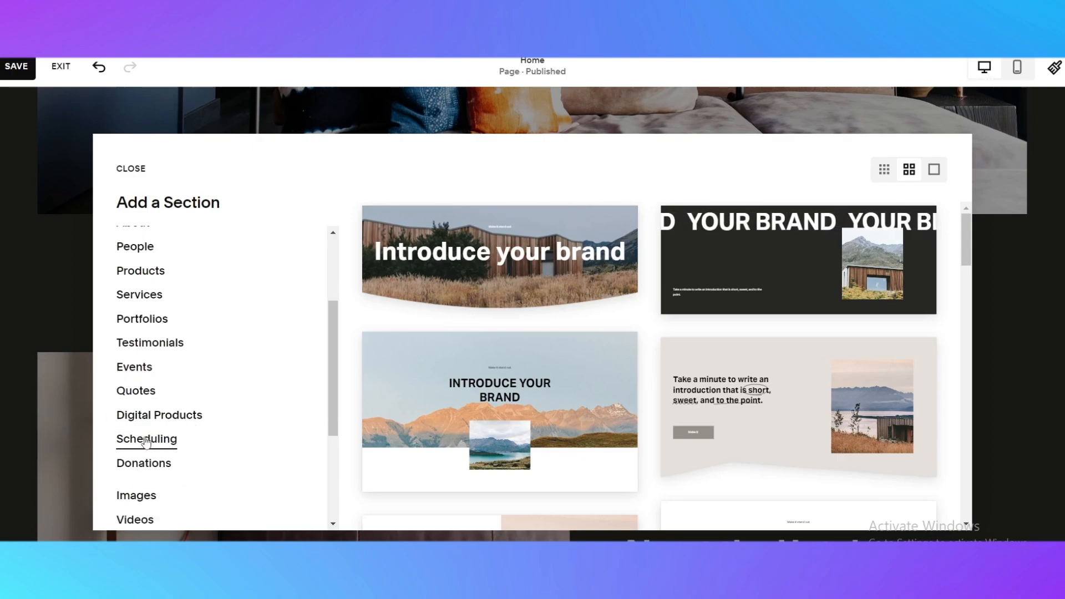
pyautogui.scroll(-4, 154, 467)
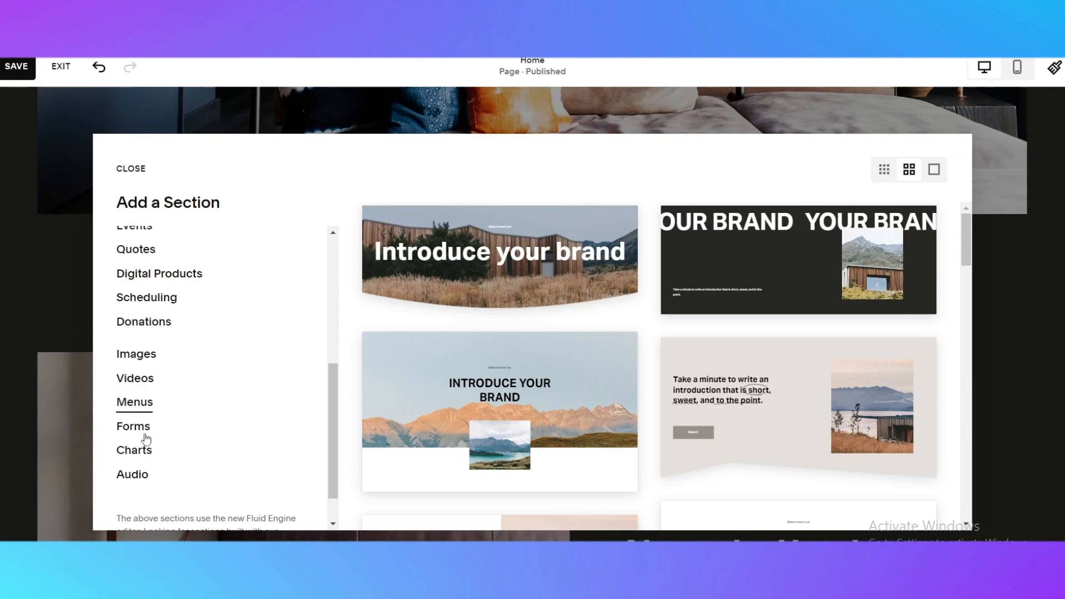
pyautogui.scroll(8, 188, 354)
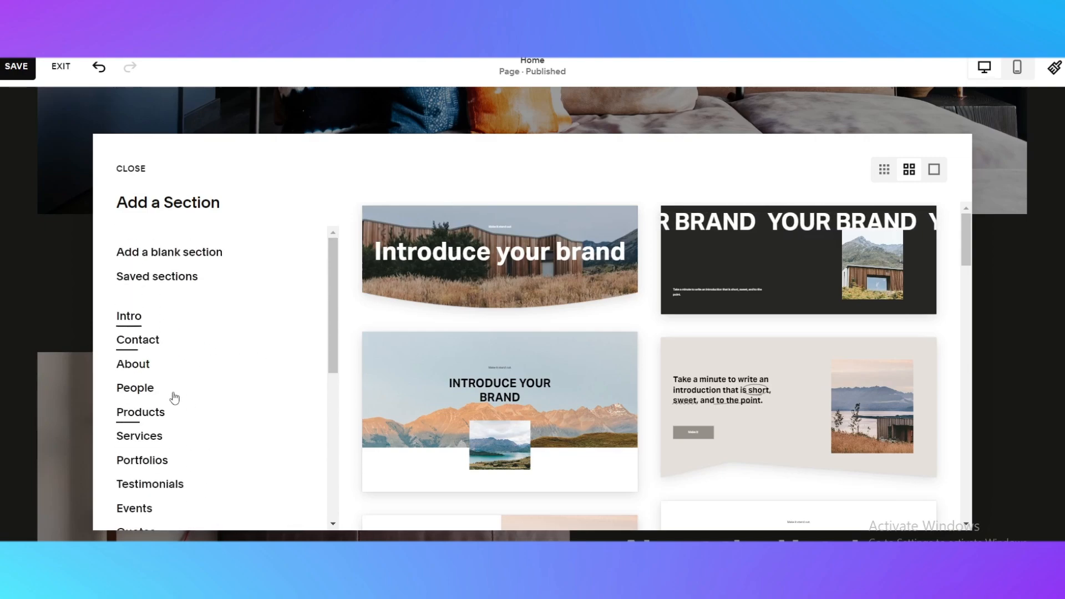
# Add the ready-made "Contact us." section with the Location, Support and Press Inquiries accordion from the Contact category to the home page
pyautogui.click(143, 391)
pyautogui.click(145, 343)
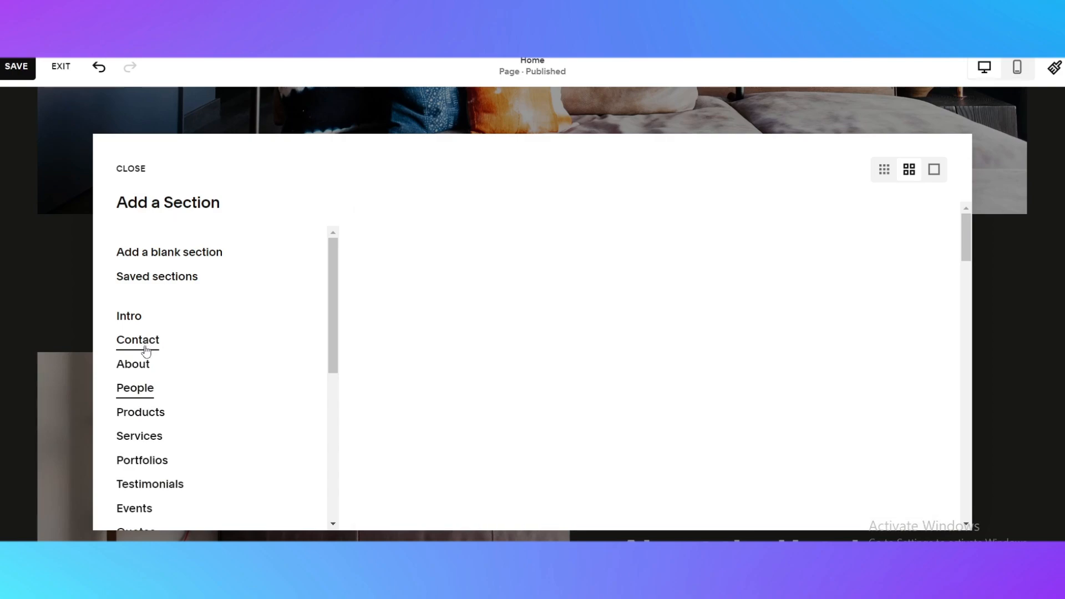
pyautogui.scroll(-1, 696, 345)
pyautogui.scroll(-3, 696, 344)
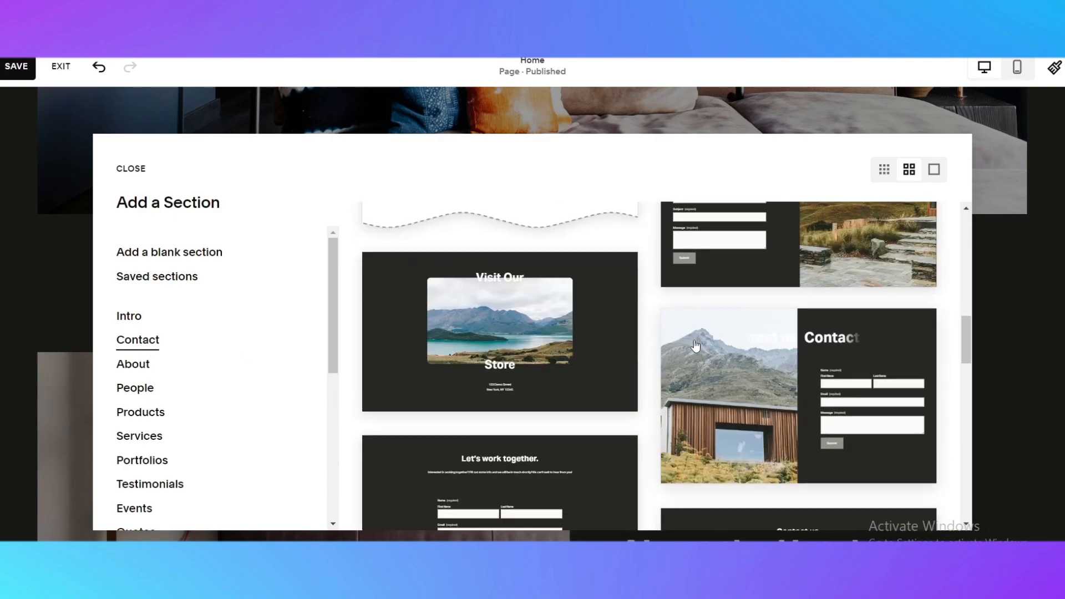
pyautogui.scroll(-5, 696, 345)
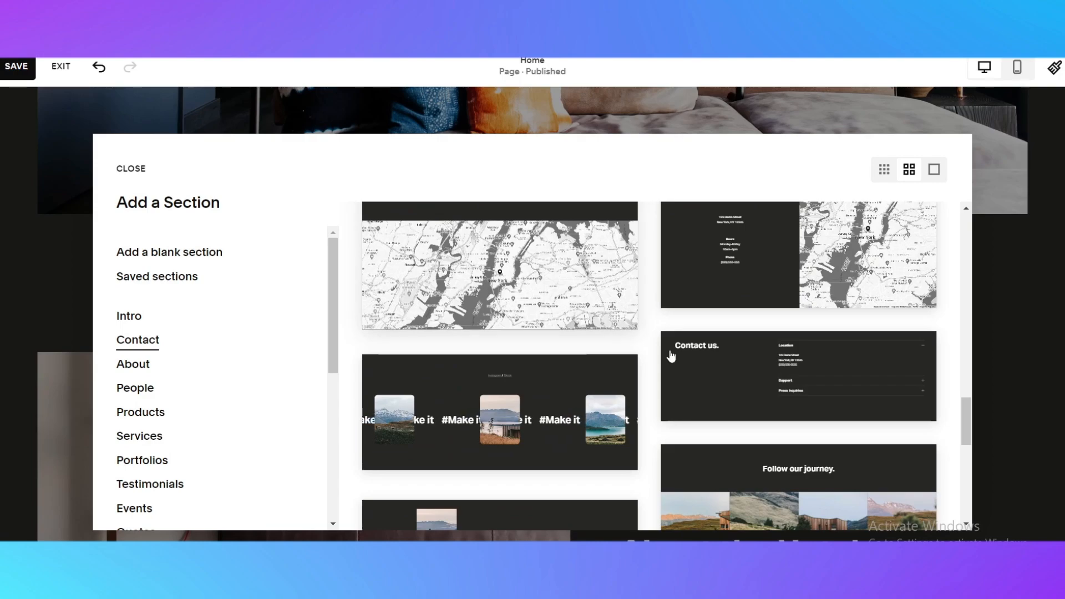
pyautogui.scroll(5, 673, 357)
pyautogui.scroll(2, 615, 378)
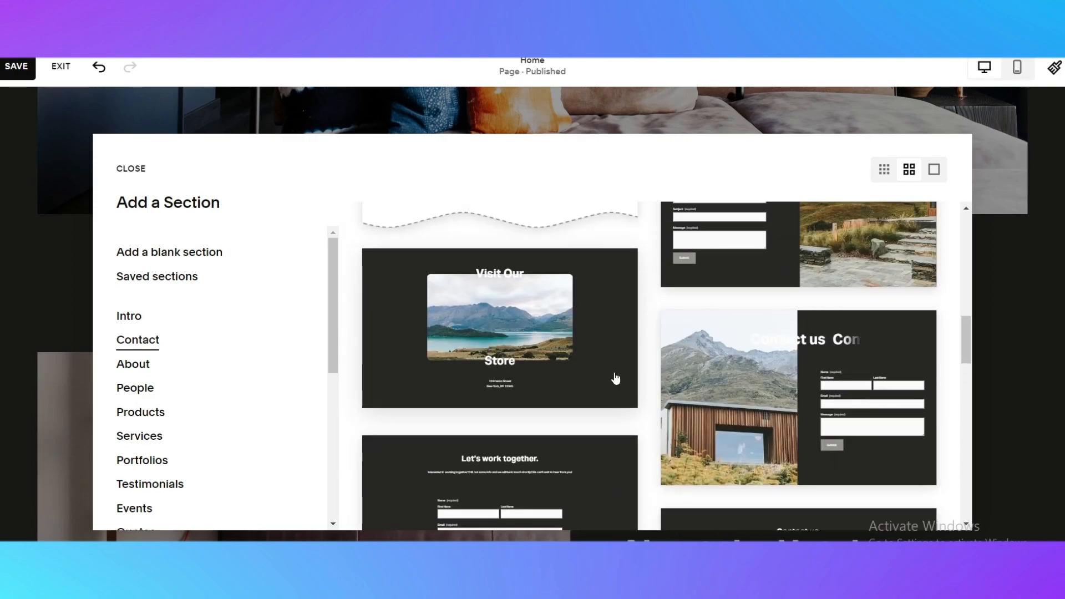
pyautogui.scroll(-7, 732, 335)
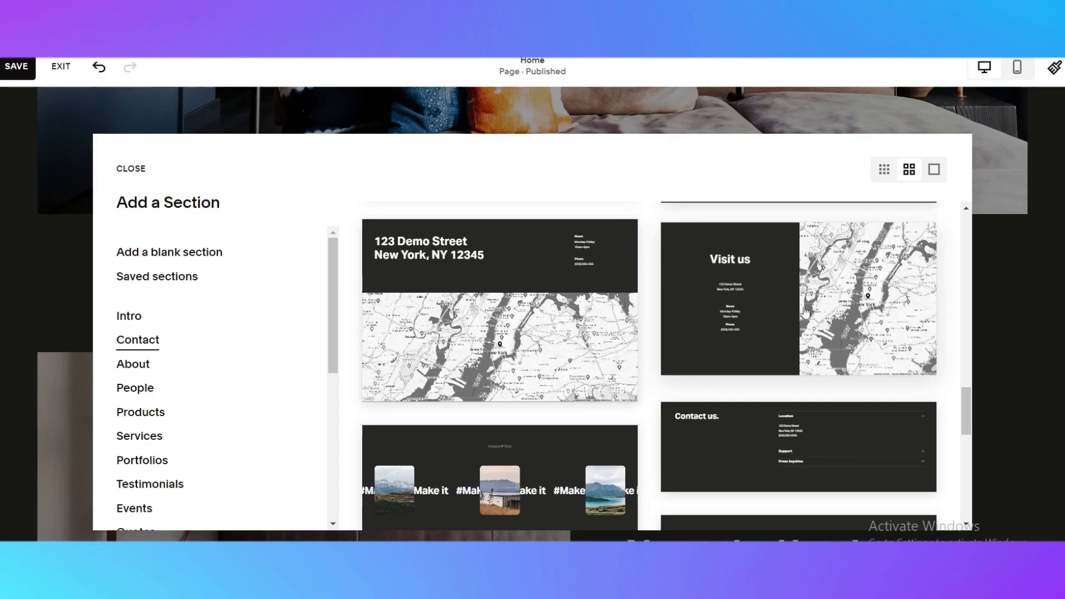
pyautogui.scroll(-6, 638, 299)
pyautogui.scroll(-2, 620, 305)
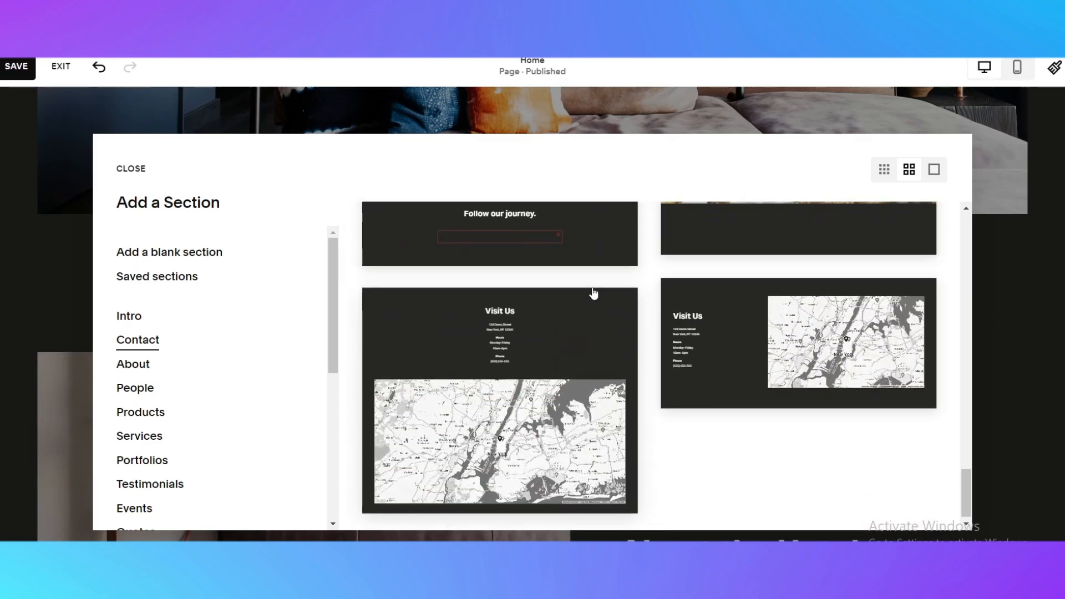
pyautogui.scroll(5, 583, 310)
pyautogui.scroll(-1, 566, 419)
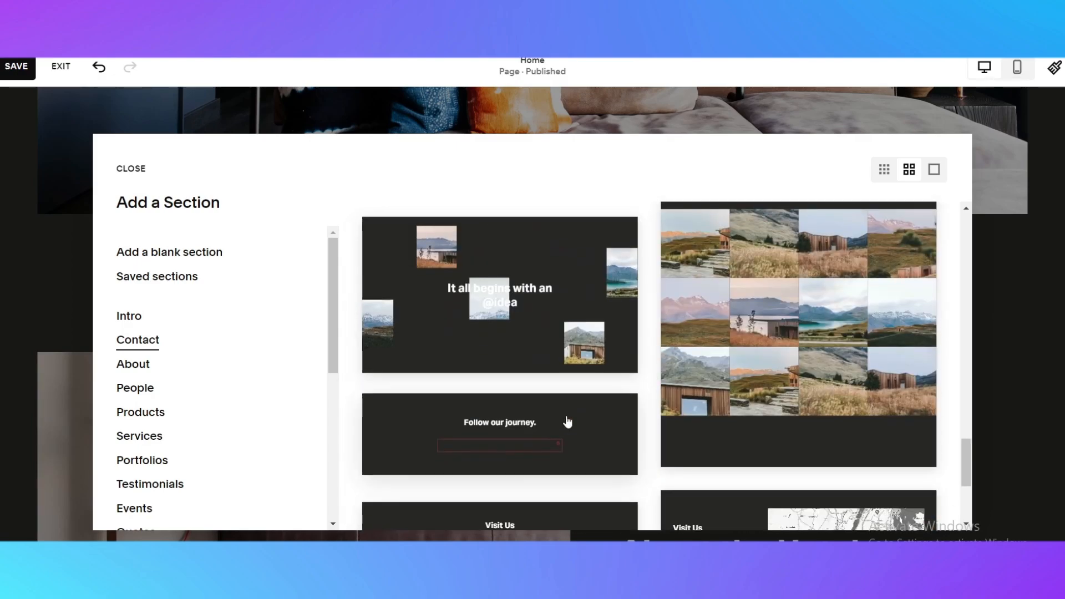
pyautogui.scroll(4, 566, 419)
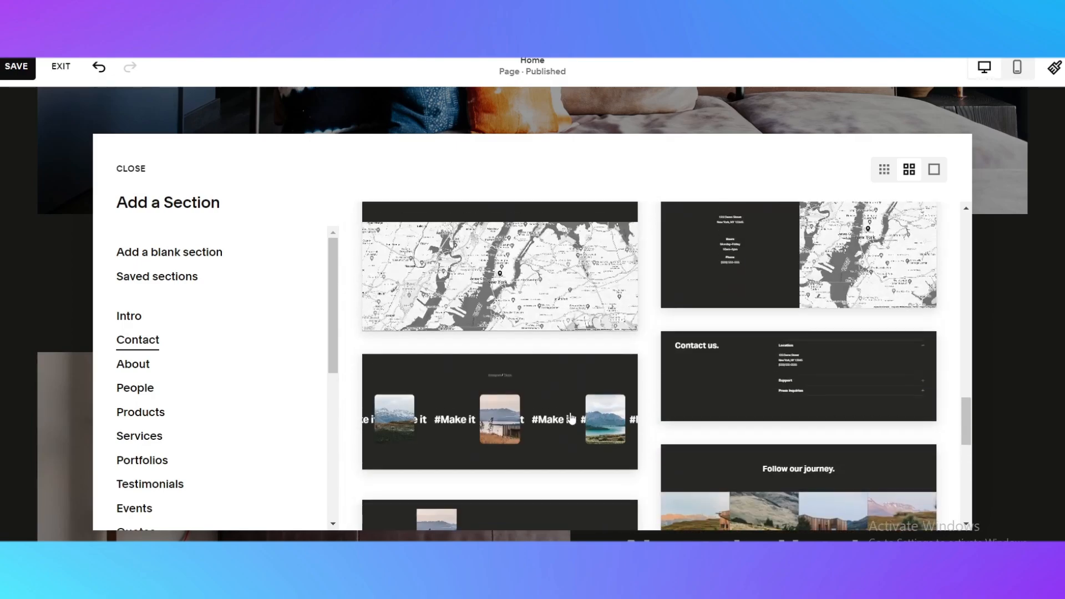
pyautogui.click(730, 386)
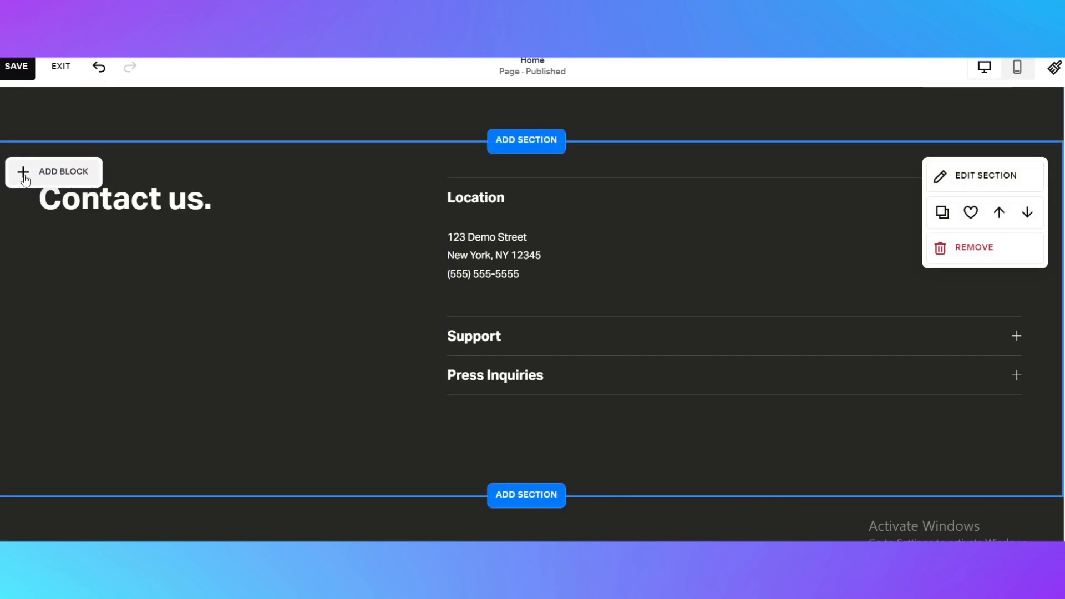
# Delete the "Contact us." heading from the new contact section
pyautogui.click(224, 208)
pyautogui.click(193, 148)
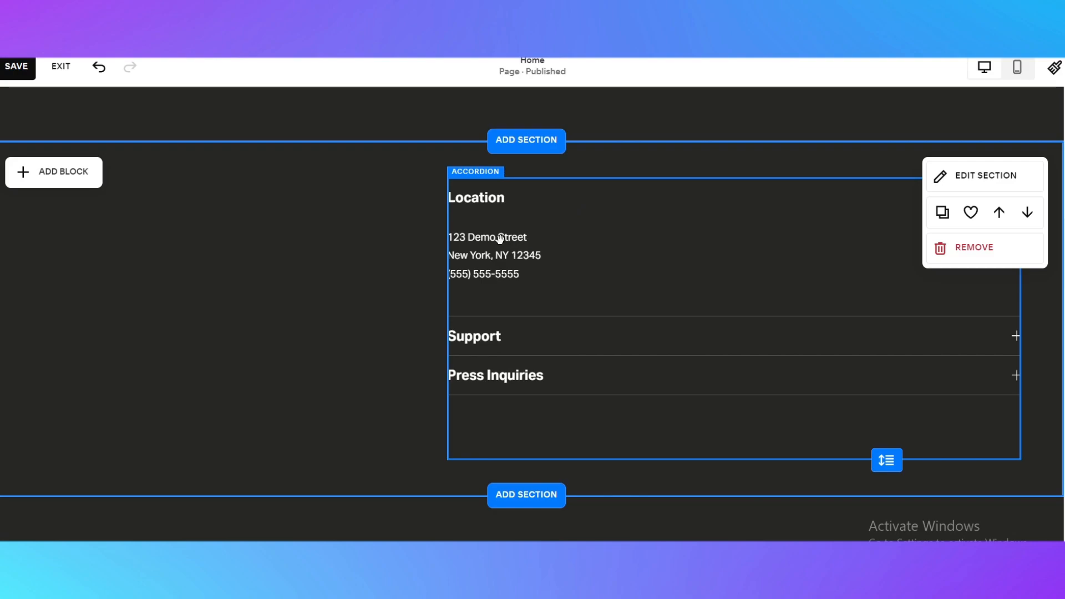
pyautogui.scroll(2, 545, 270)
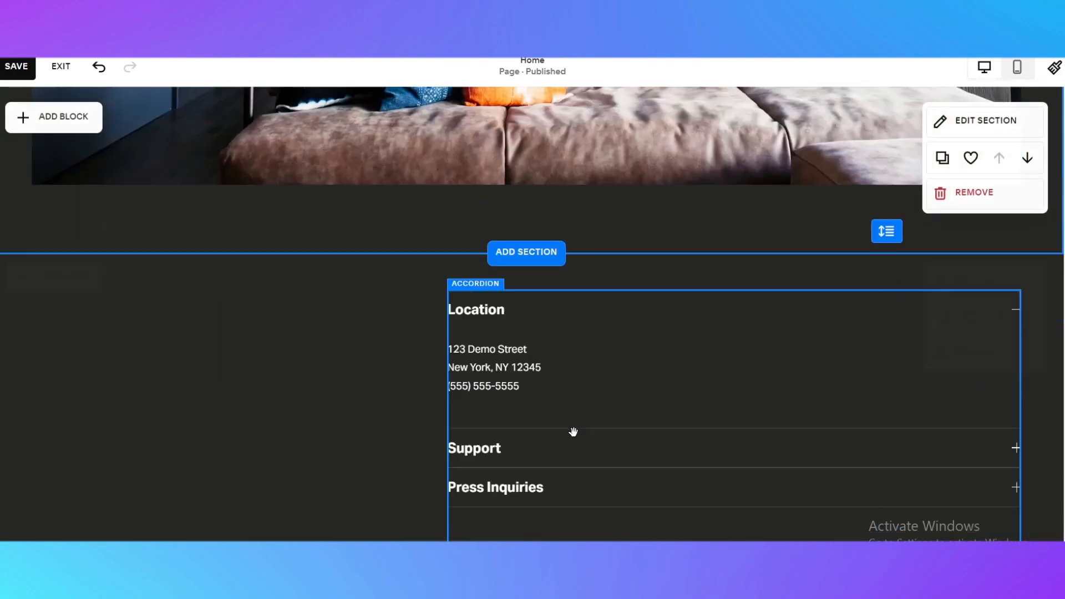
pyautogui.scroll(-1, 573, 433)
pyautogui.scroll(-1, 265, 315)
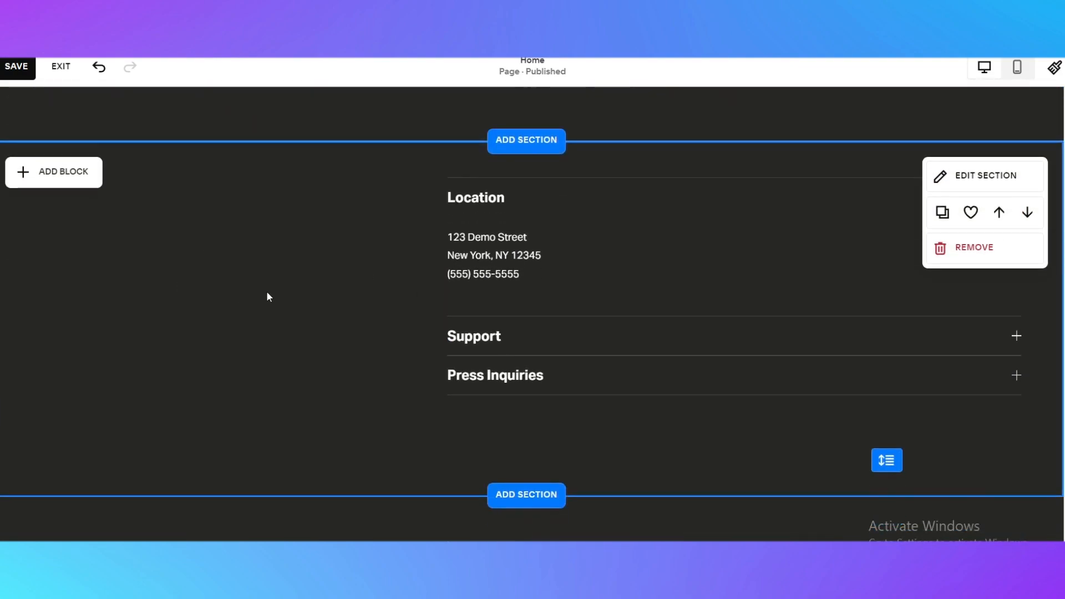
# Add a Map block to the empty area beside the Location accordion in the contact section
pyautogui.click(64, 178)
pyautogui.click(369, 319)
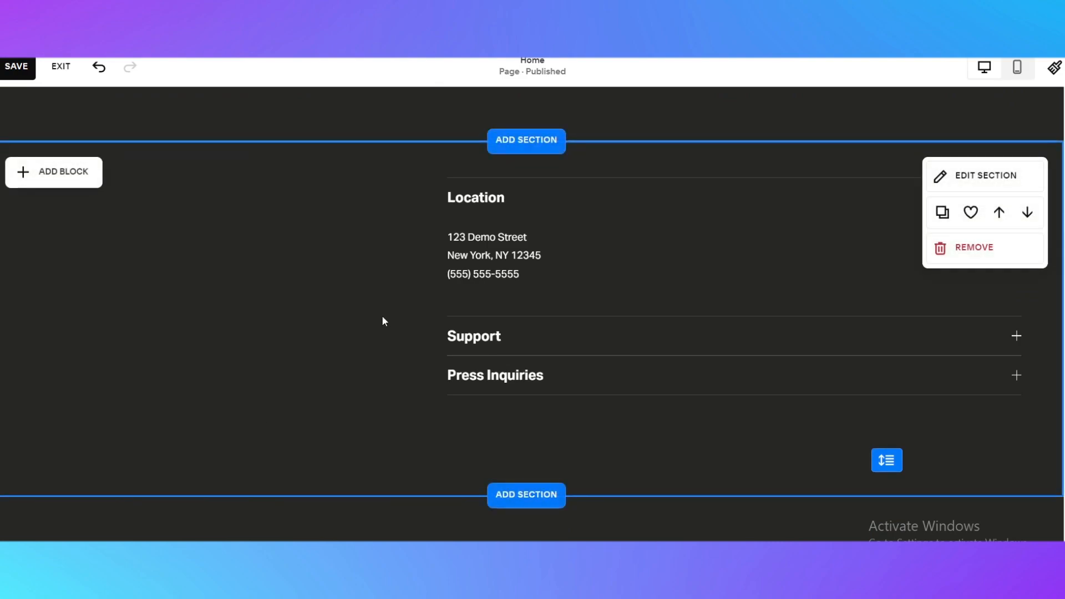
pyautogui.click(25, 177)
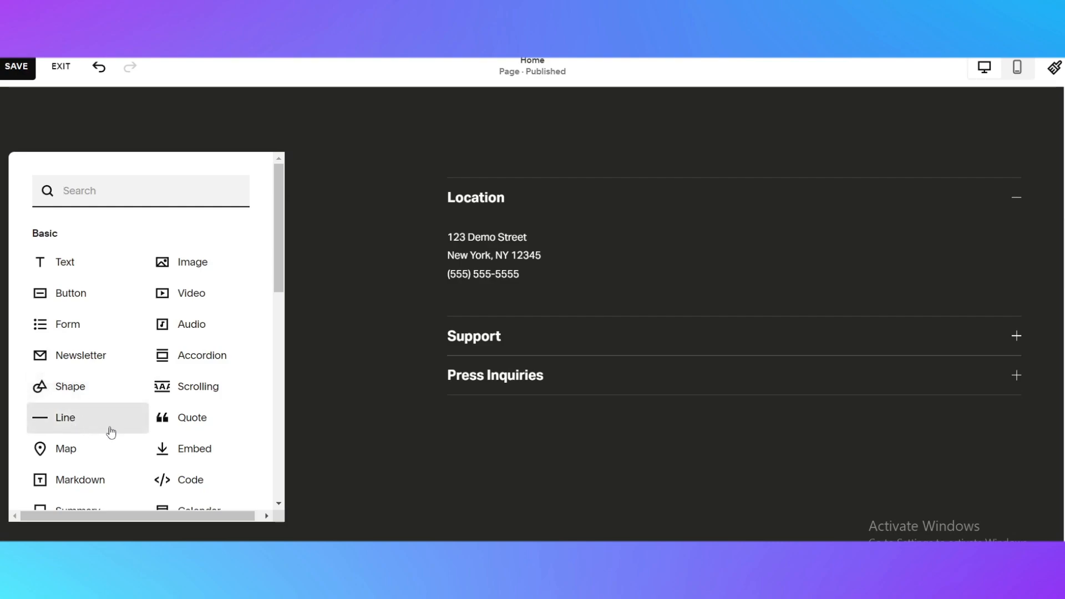
pyautogui.scroll(-1, 79, 456)
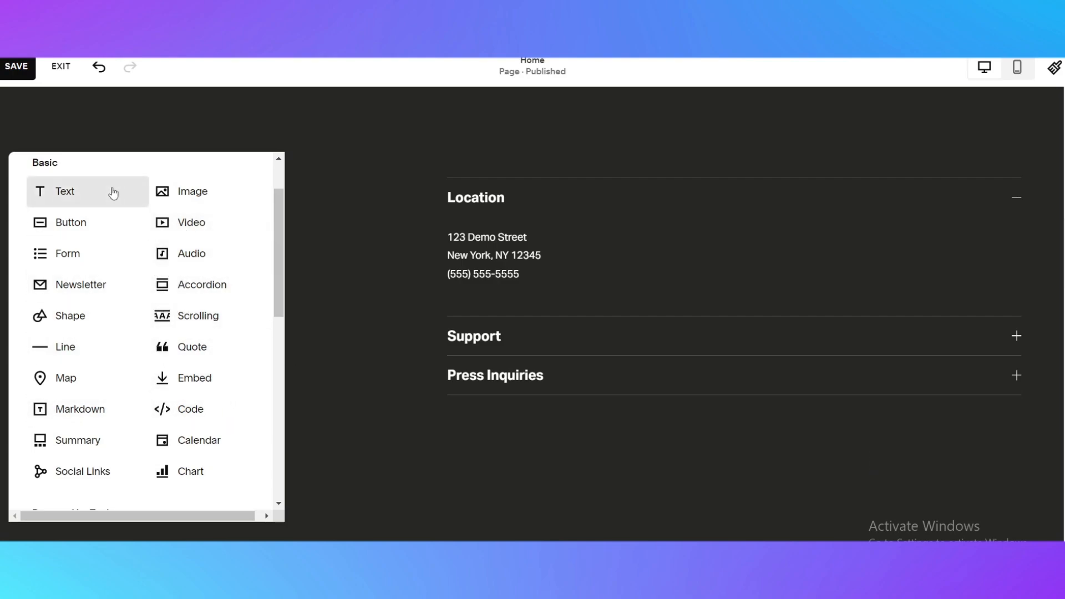
pyautogui.click(101, 393)
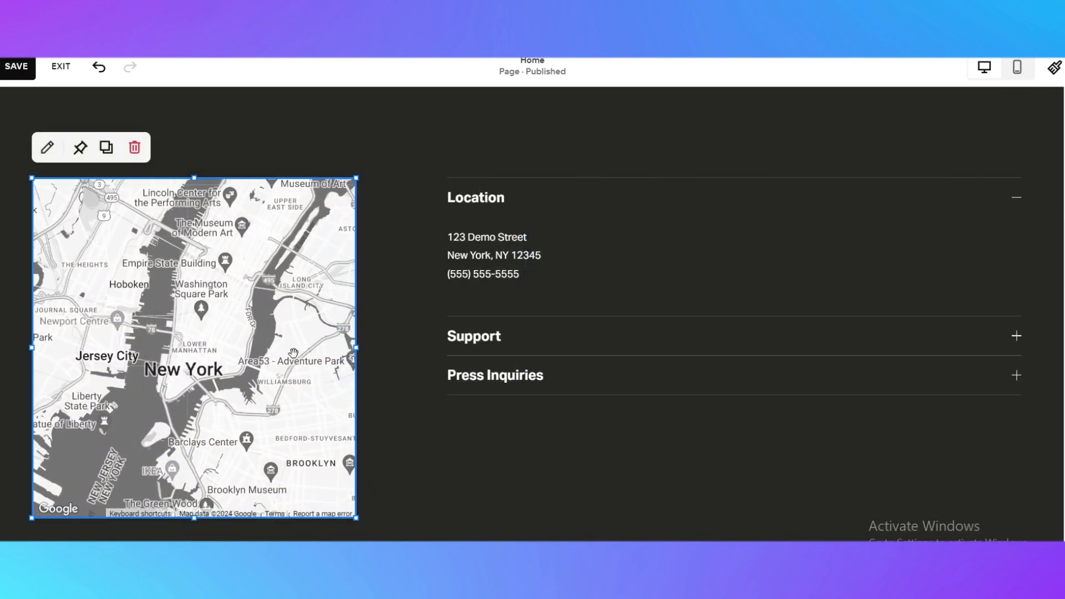
# Resize the map block to be wider and slightly shorter, leaving a gap between it and the Location accordion
pyautogui.moveTo(354, 181); pyautogui.dragTo(440, 179)
pyautogui.moveTo(388, 415)
pyautogui.mouseDown()
pyautogui.moveTo(361, 417)
pyautogui.moveTo(383, 421)
pyautogui.mouseUp()
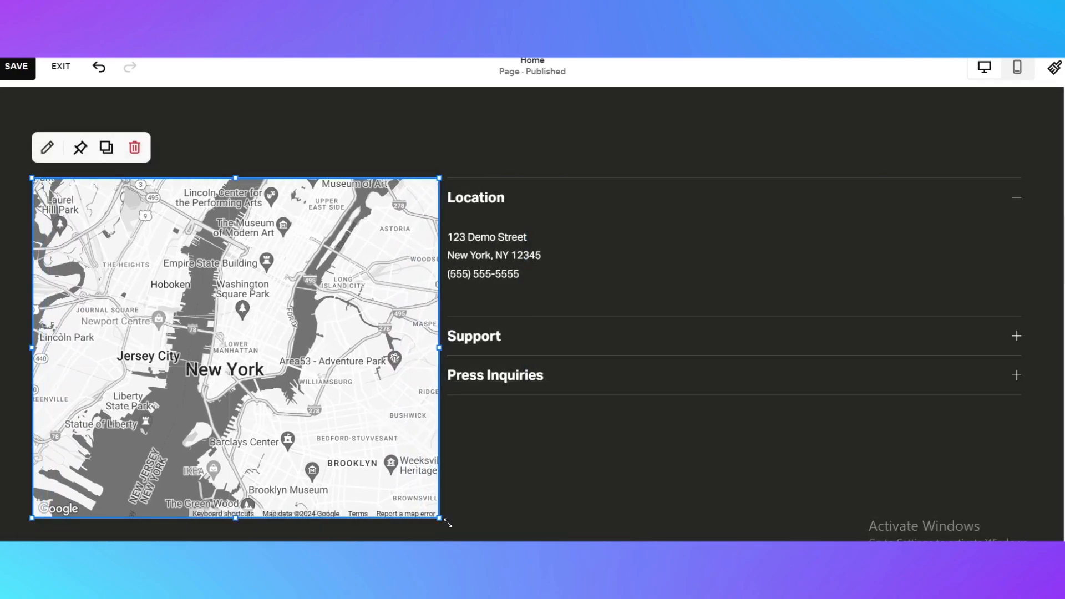
pyautogui.moveTo(440, 518); pyautogui.dragTo(397, 488)
pyautogui.moveTo(319, 432); pyautogui.dragTo(314, 426)
pyautogui.click(502, 505)
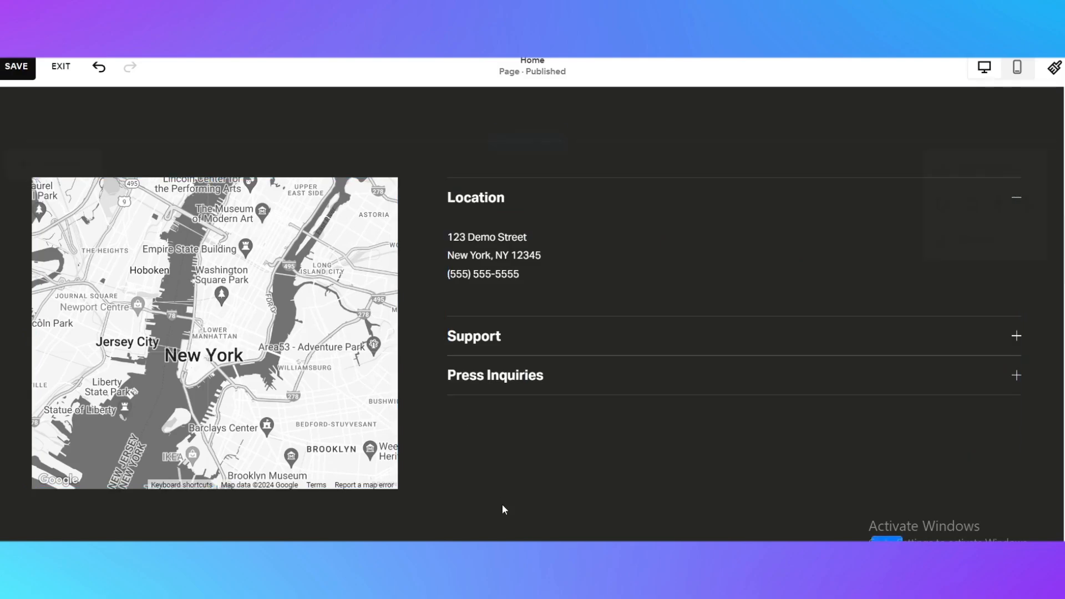
# Set the map block's city, state and zip code to Florida in its content settings
pyautogui.scroll(6, 483, 455)
pyautogui.scroll(-5, 500, 385)
pyautogui.scroll(-1, 485, 392)
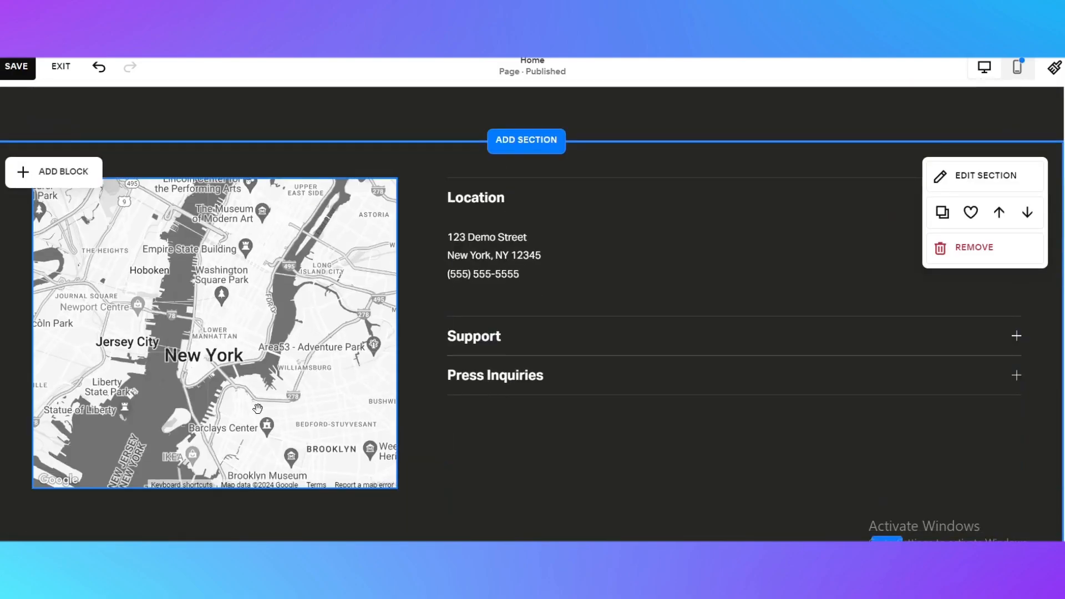
pyautogui.click(258, 409)
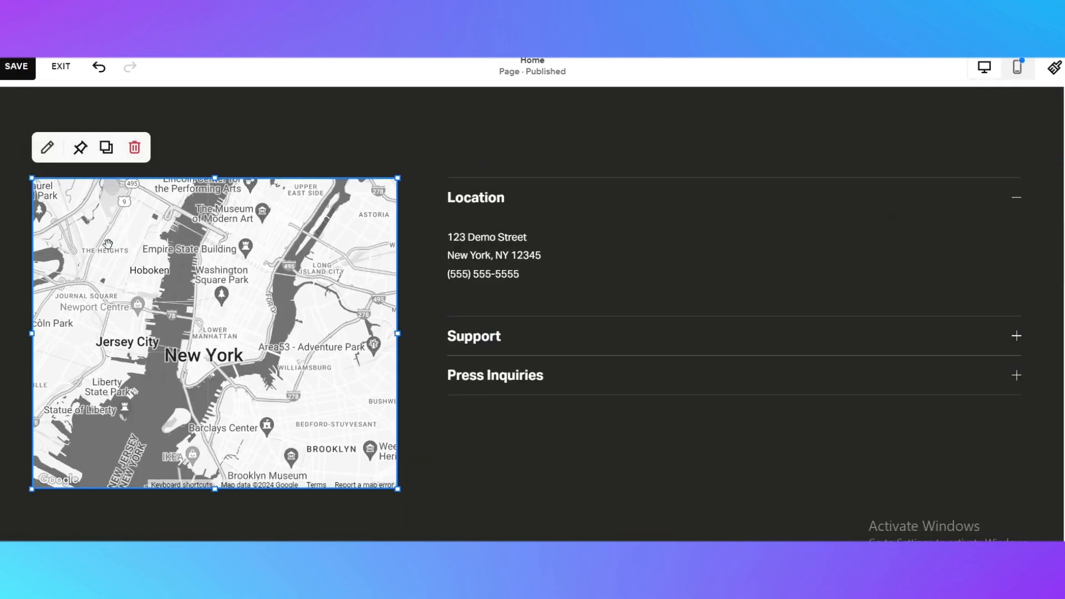
pyautogui.click(51, 155)
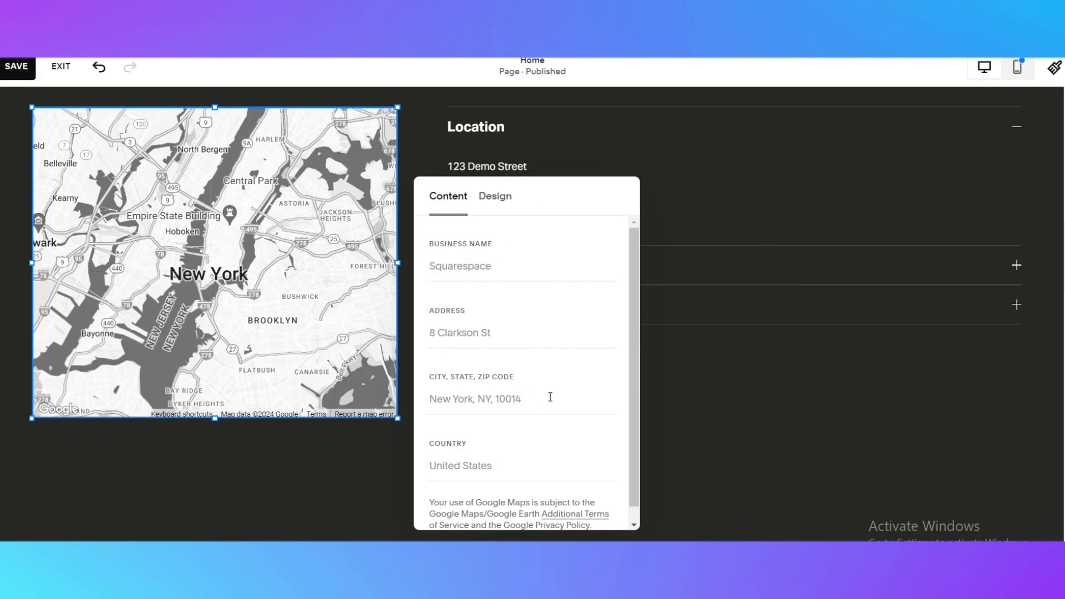
pyautogui.scroll(-1, 483, 372)
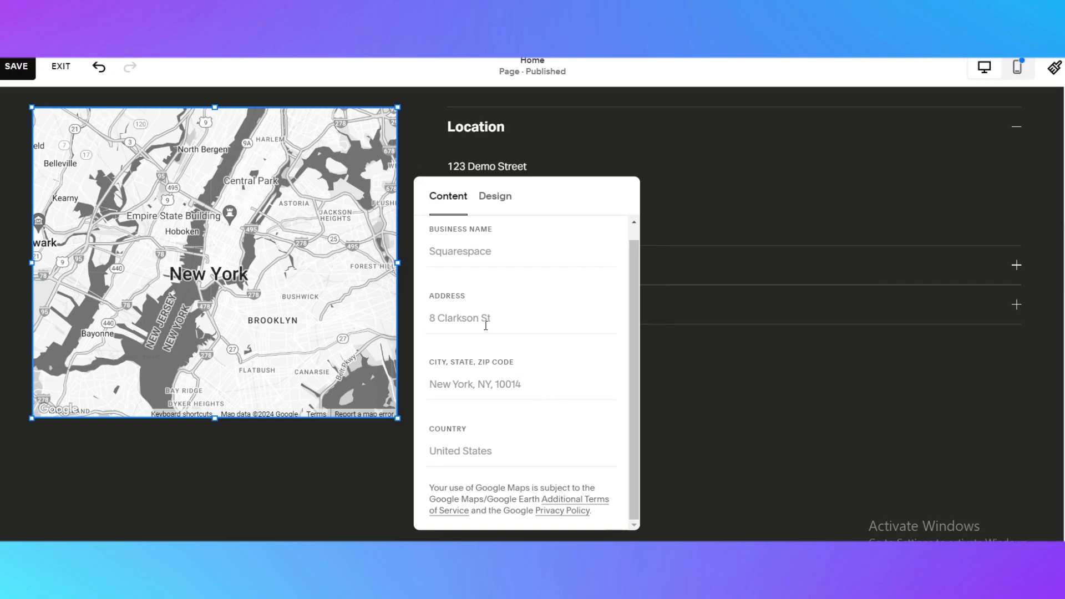
pyautogui.click(487, 385)
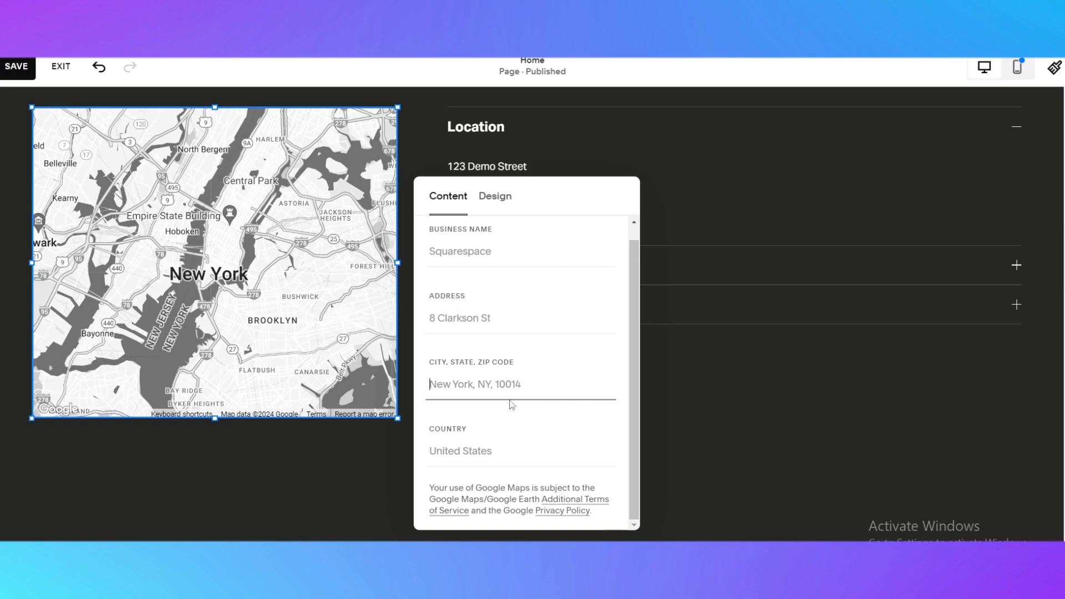
pyautogui.write('Florida')
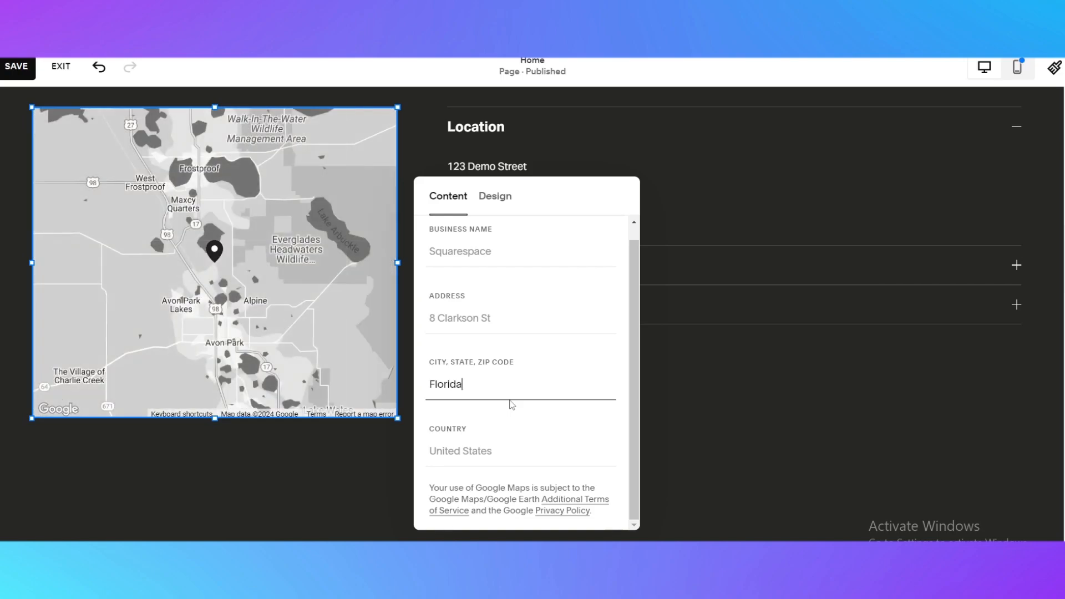
# Reposition the map's marker to a residential street address in Avon Park, Florida
pyautogui.scroll(5, 236, 225)
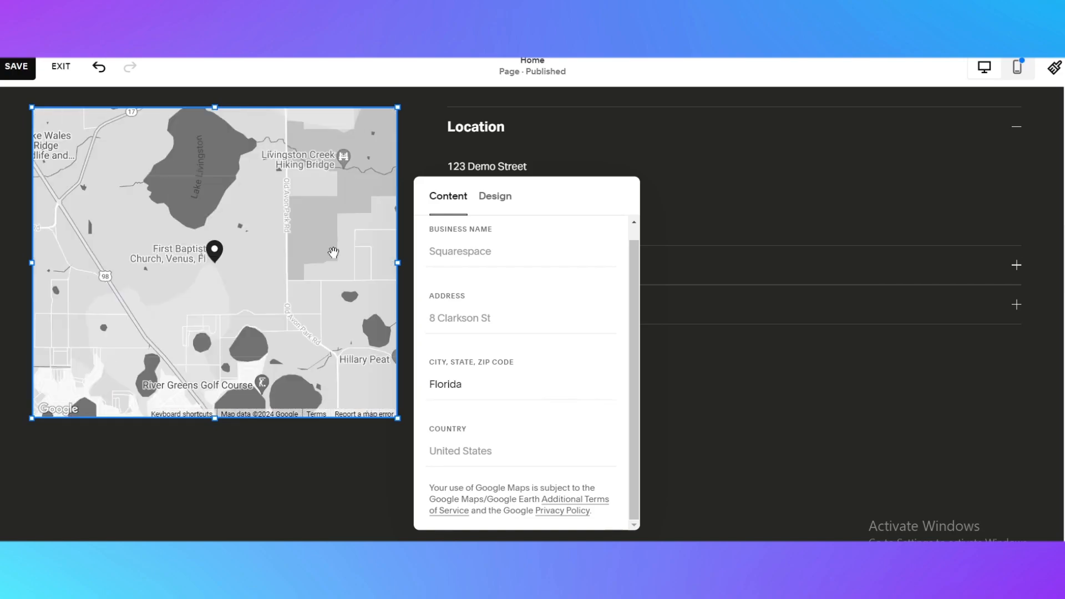
pyautogui.scroll(3, 236, 225)
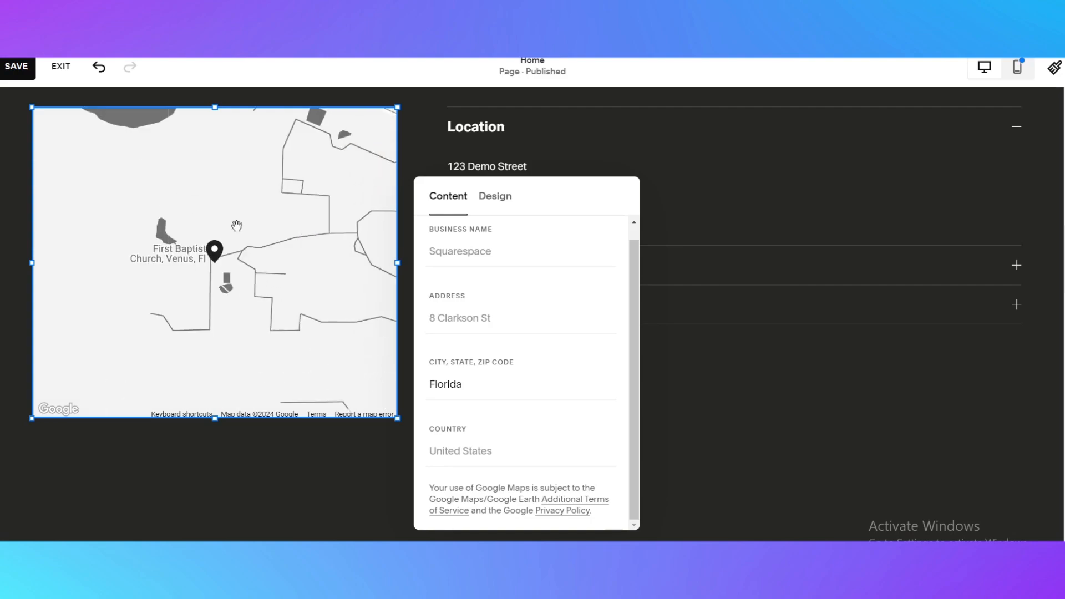
pyautogui.moveTo(252, 265); pyautogui.dragTo(384, 288)
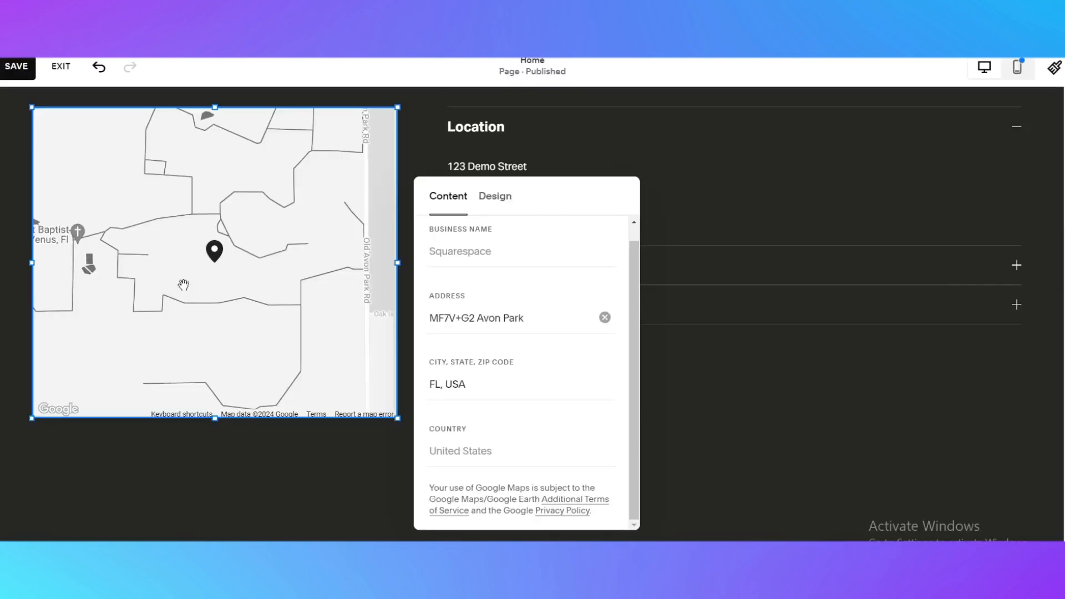
pyautogui.scroll(-4, 274, 356)
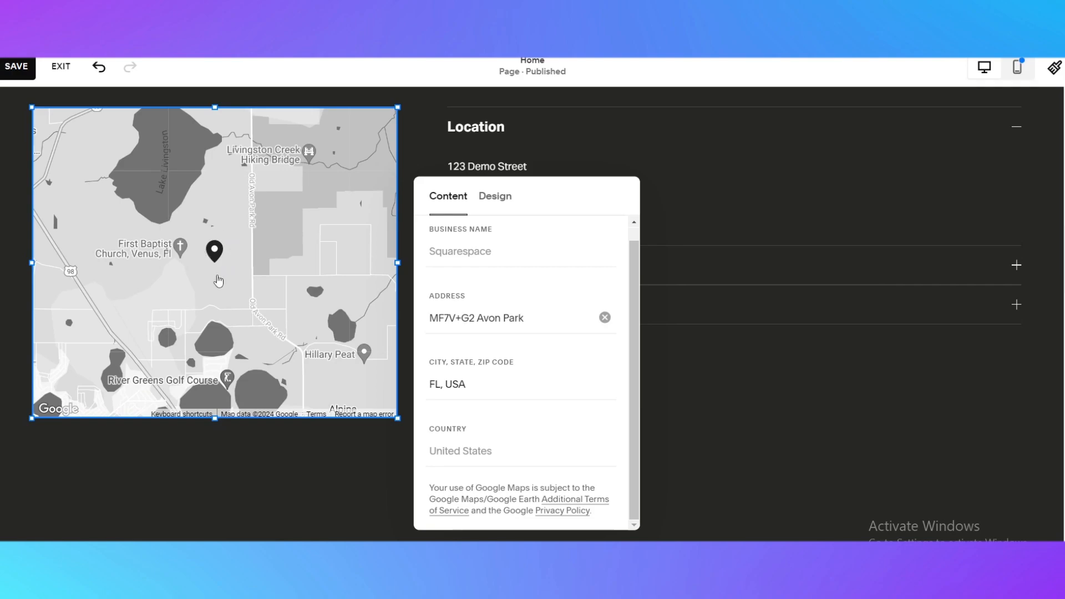
pyautogui.moveTo(218, 281); pyautogui.dragTo(225, 165)
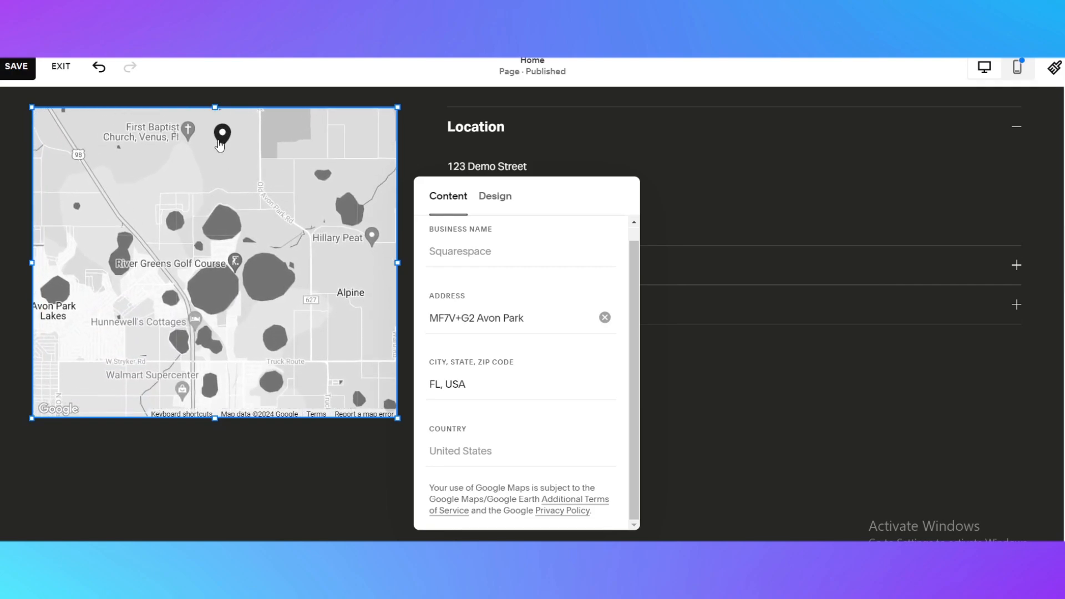
pyautogui.moveTo(222, 140); pyautogui.dragTo(106, 307)
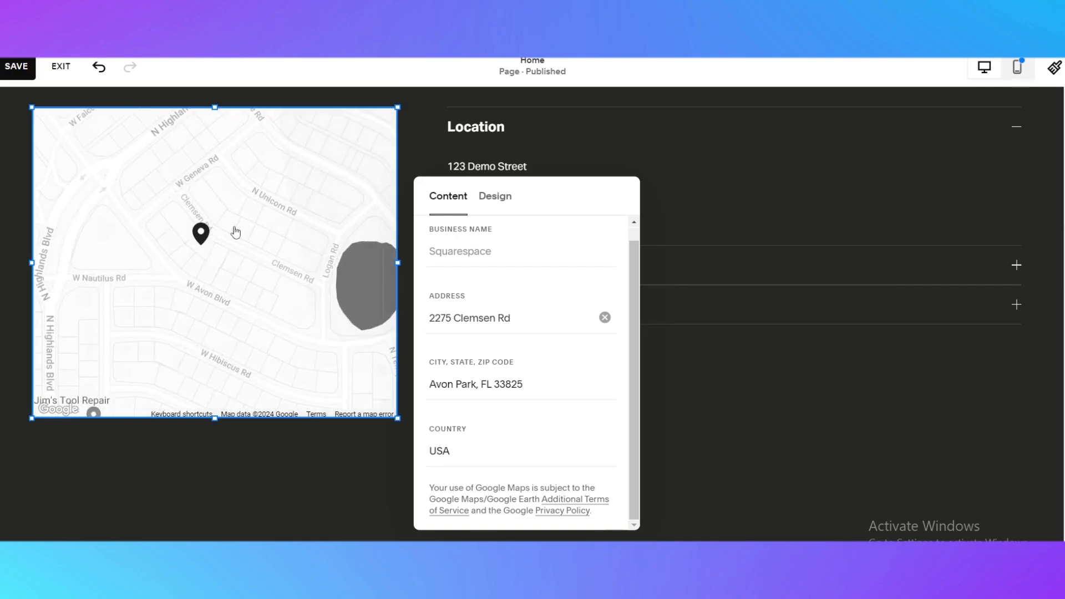
pyautogui.scroll(3, 224, 268)
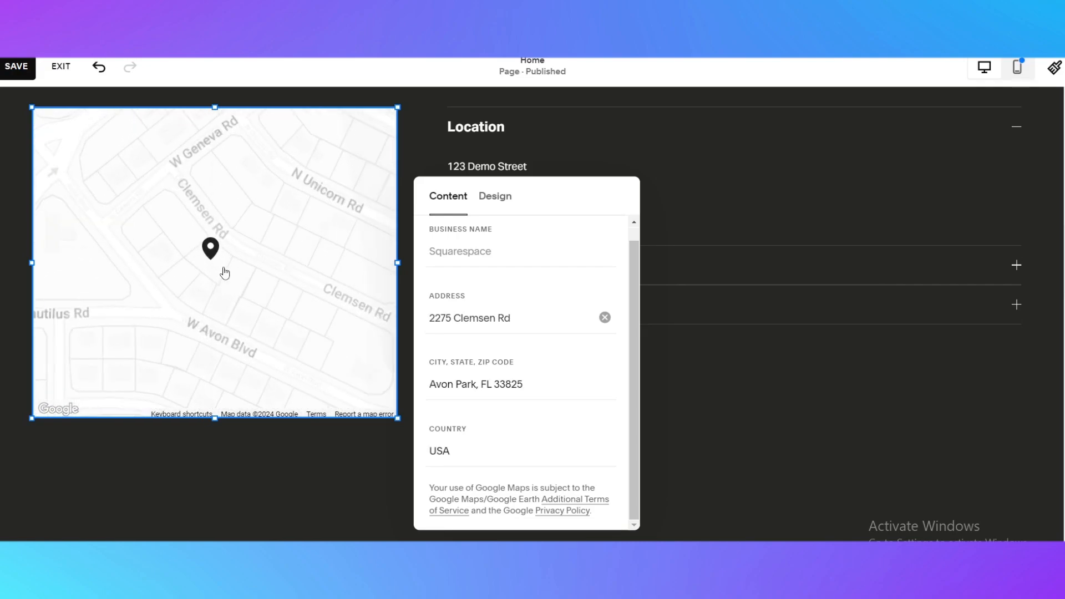
pyautogui.scroll(-2, 225, 277)
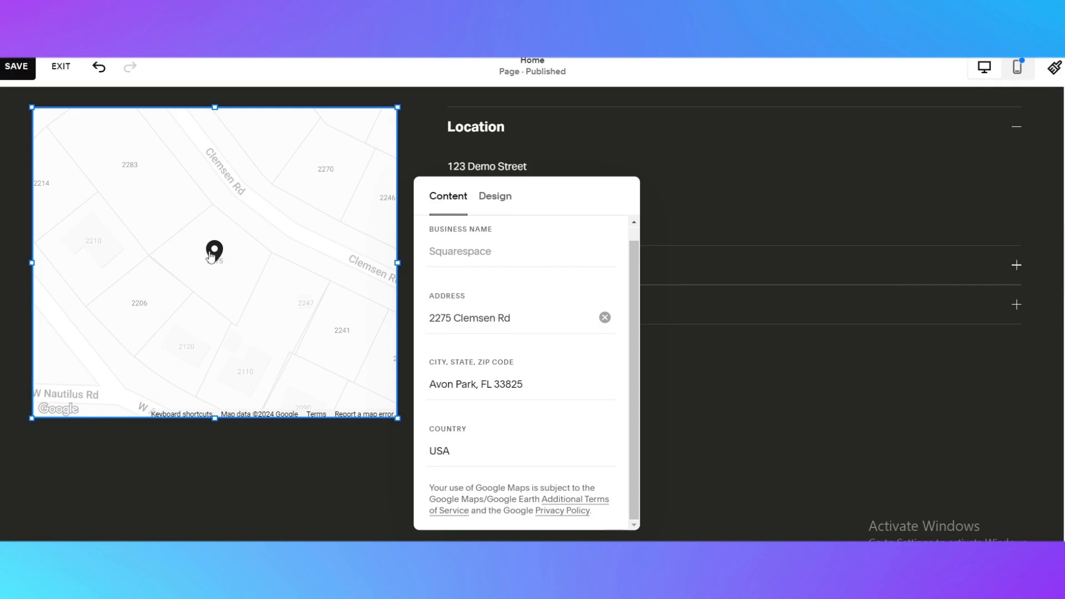
# Open the map marker's location in Google Maps and examine its surroundings up close
pyautogui.click(216, 255)
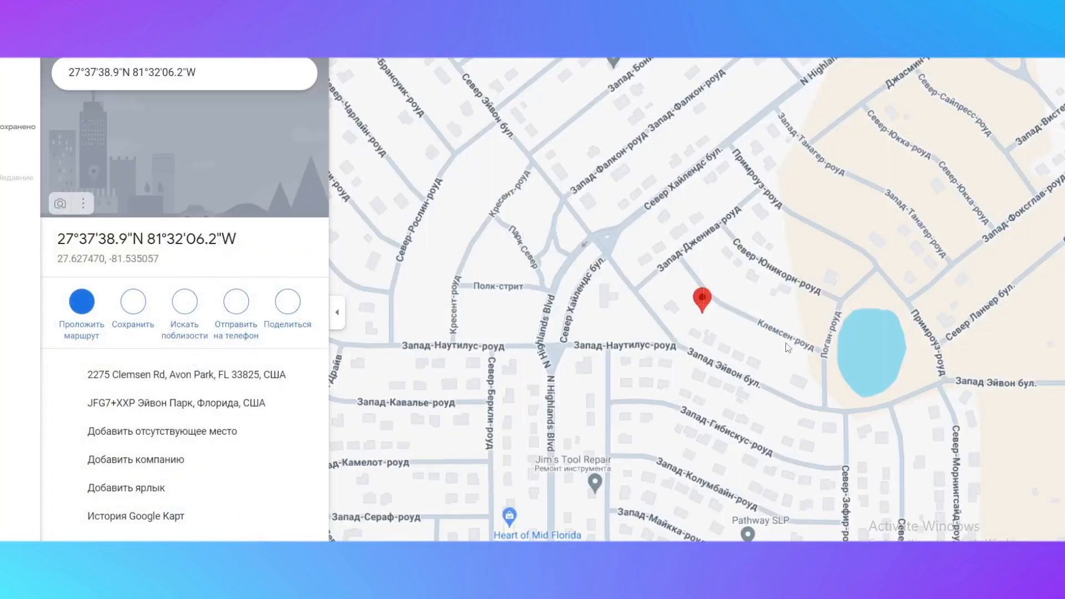
pyautogui.scroll(5, 697, 327)
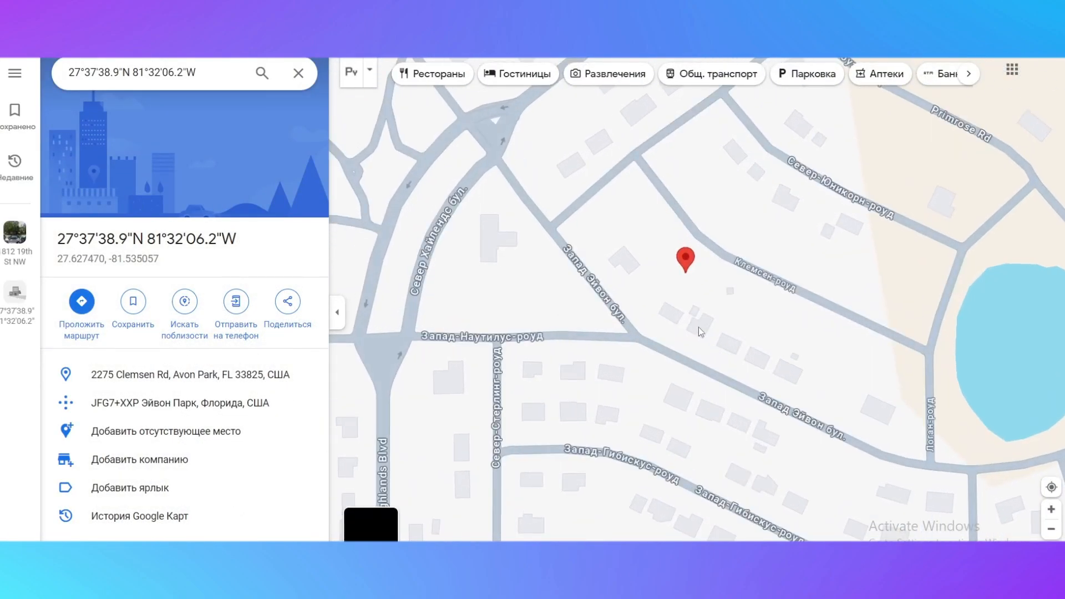
pyautogui.scroll(5, 669, 220)
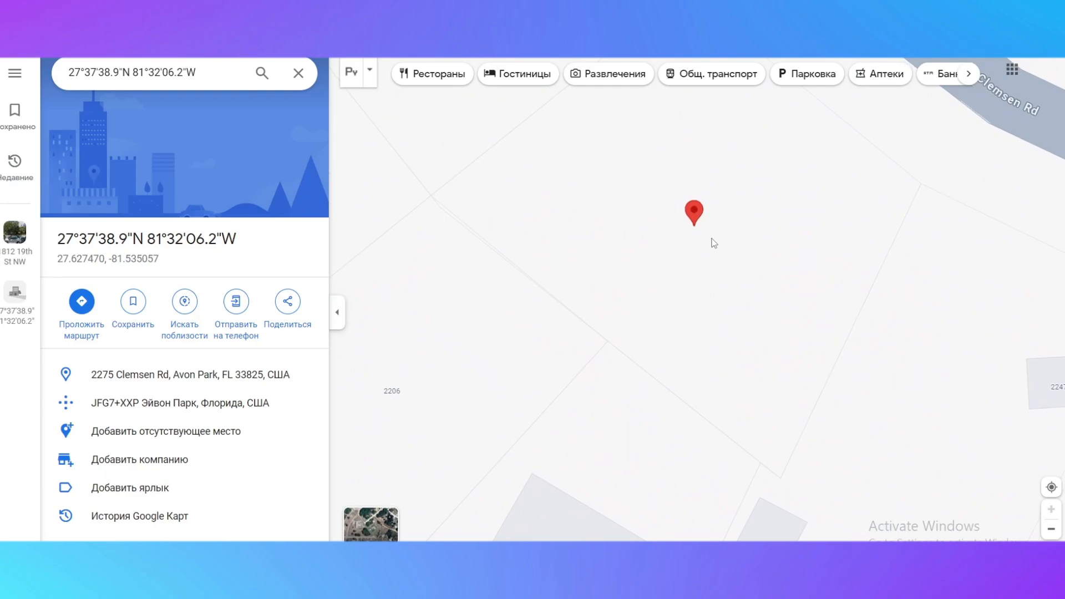
# Return to the map block's content settings in the page editor and enter Reel Estate as the business name
pyautogui.scroll(-5, 698, 235)
pyautogui.scroll(-4, 698, 236)
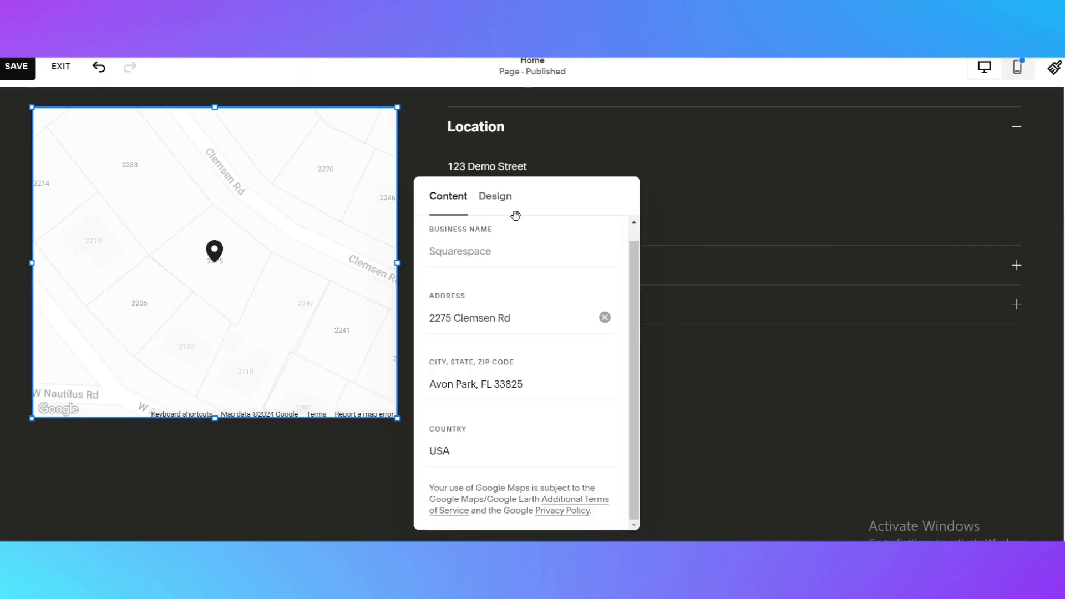
pyautogui.scroll(1, 498, 354)
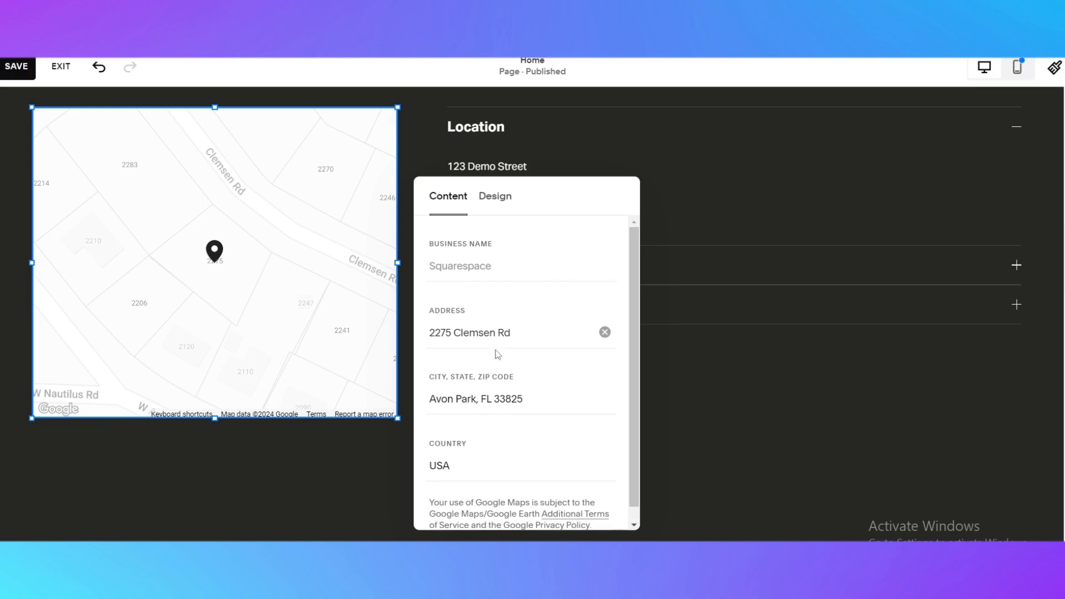
pyautogui.click(491, 274)
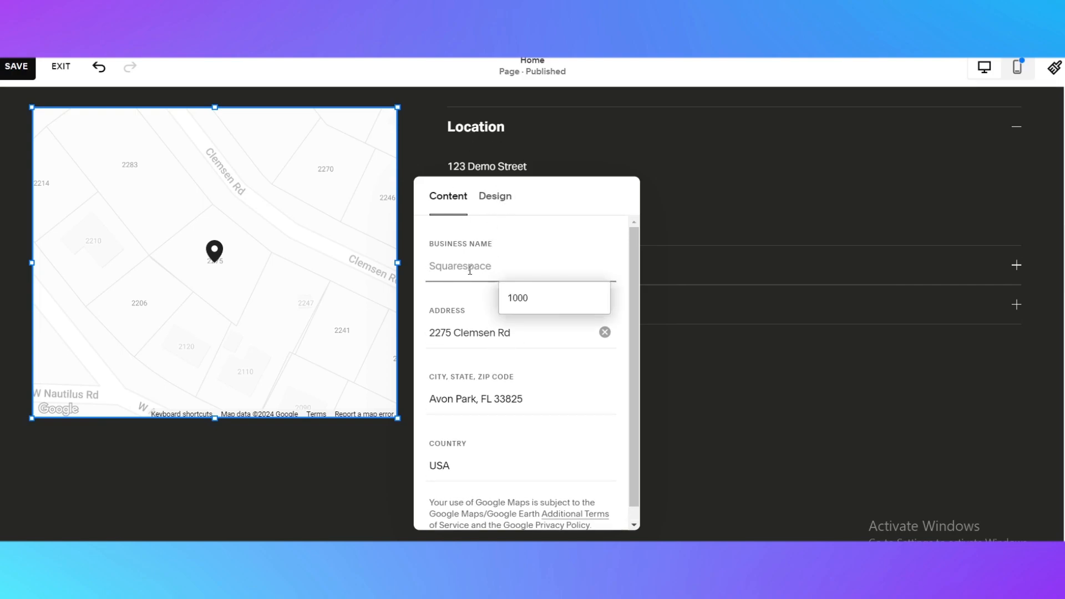
pyautogui.write('Reel Estate')
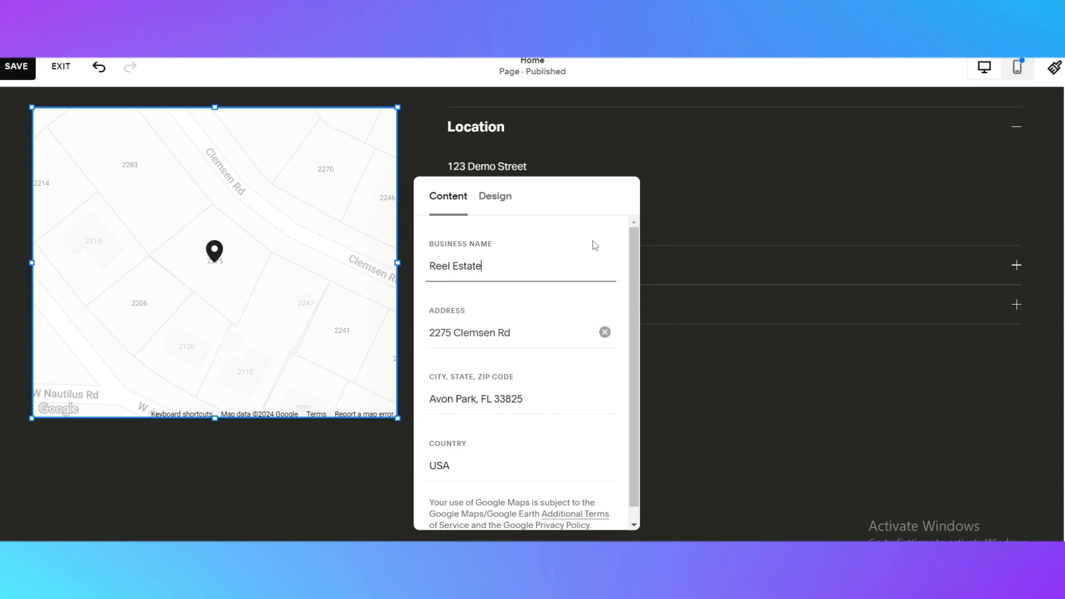
# Try the Dark style on the map block, settle on the Light style, and close its settings
pyautogui.click(494, 198)
pyautogui.click(503, 240)
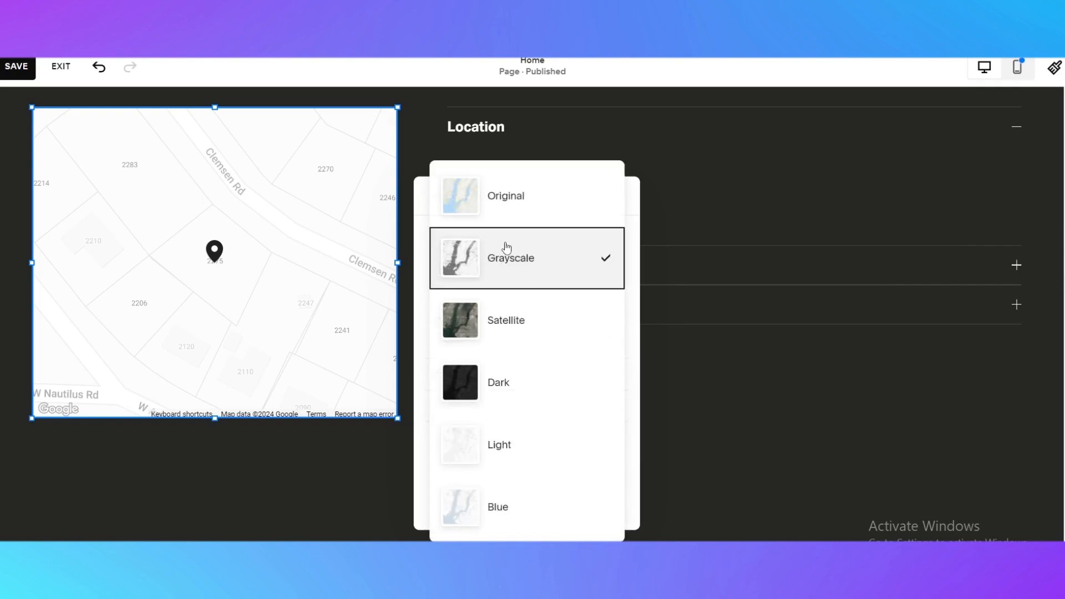
pyautogui.click(505, 395)
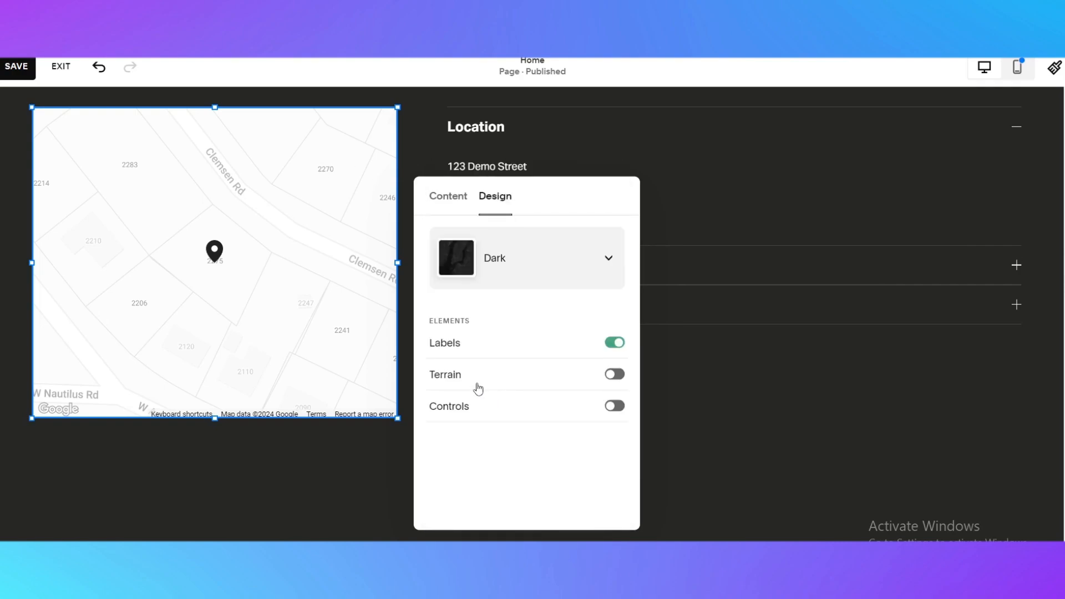
pyautogui.click(531, 268)
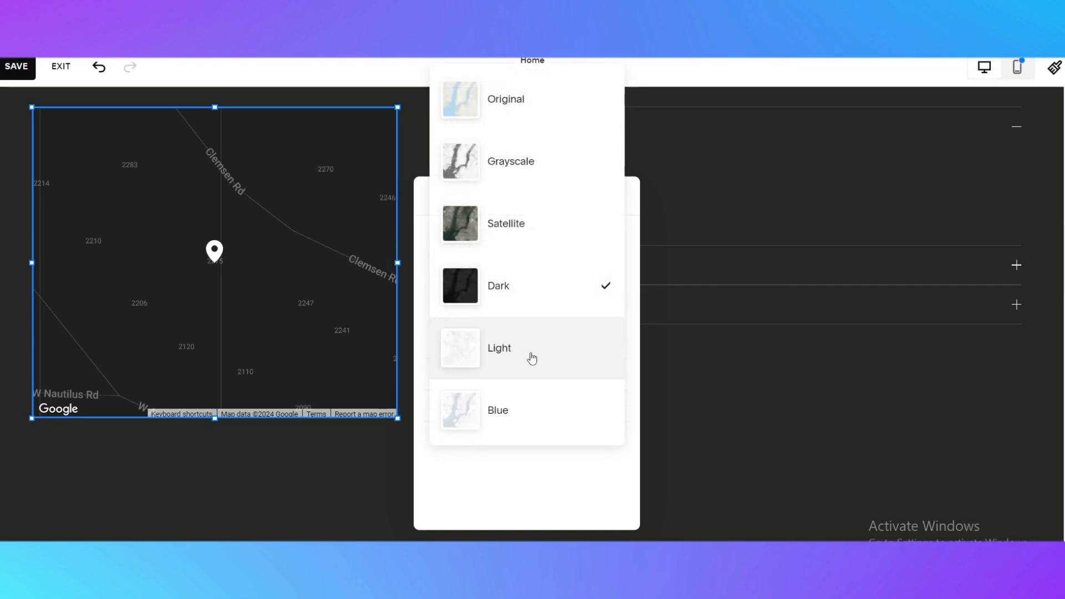
pyautogui.click(522, 354)
pyautogui.click(728, 431)
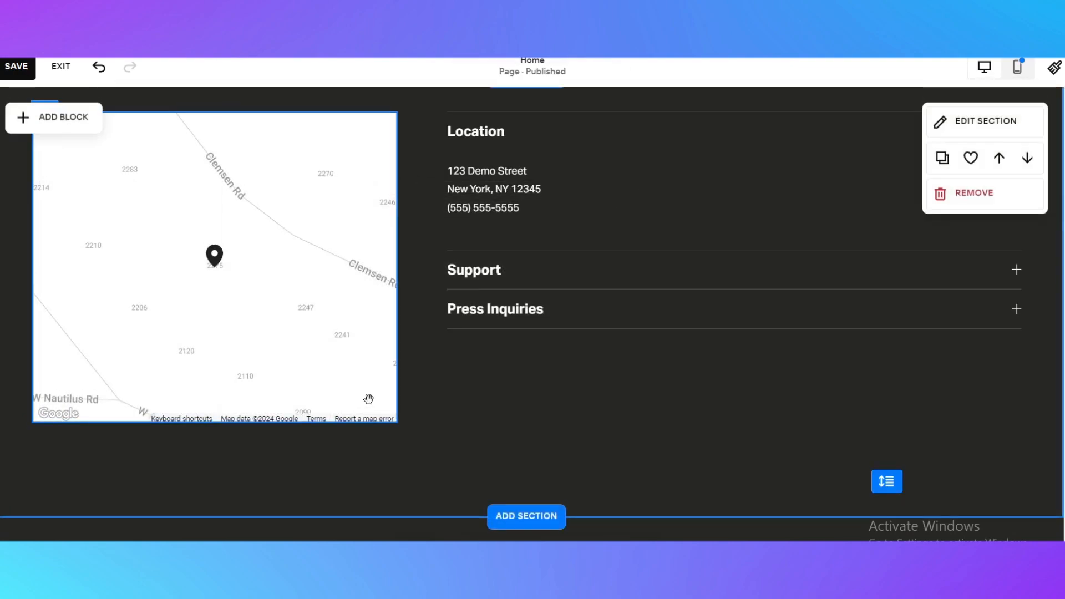
# Look over the home page around the map section, save the edits and exit the page editor
pyautogui.scroll(8, 380, 447)
pyautogui.scroll(-5, 380, 446)
pyautogui.scroll(-5, 191, 356)
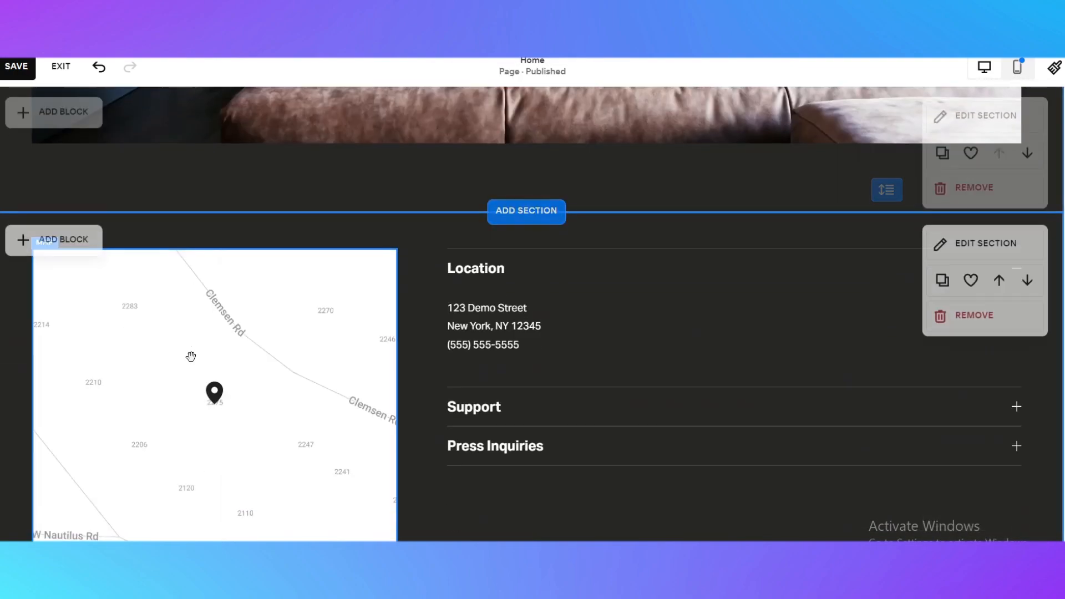
pyautogui.scroll(-3, 272, 328)
pyautogui.scroll(5, 580, 488)
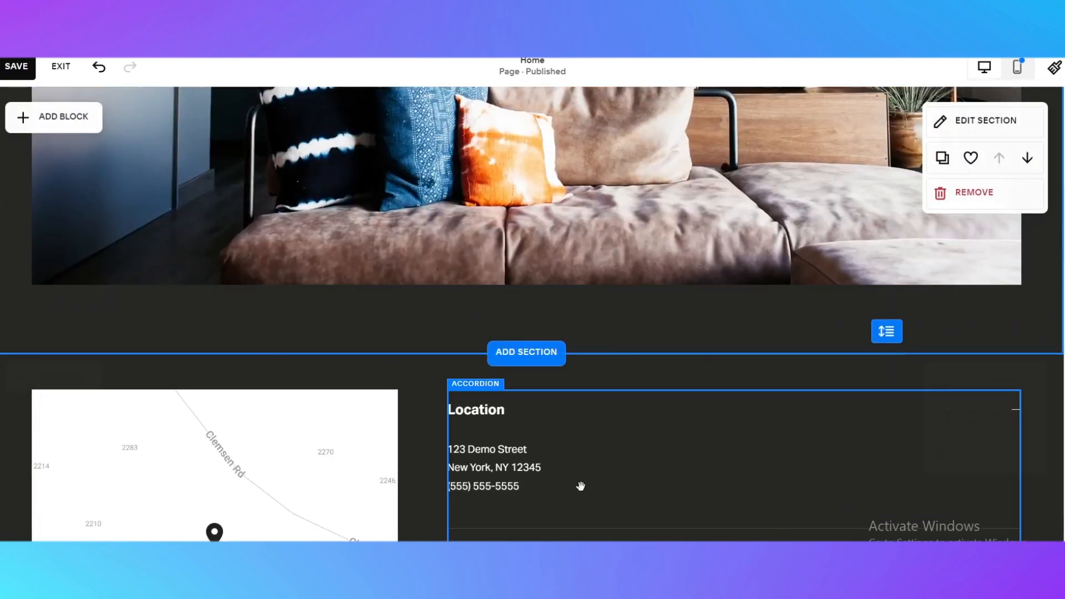
pyautogui.scroll(-8, 614, 430)
pyautogui.scroll(2, 618, 432)
pyautogui.scroll(12, 618, 433)
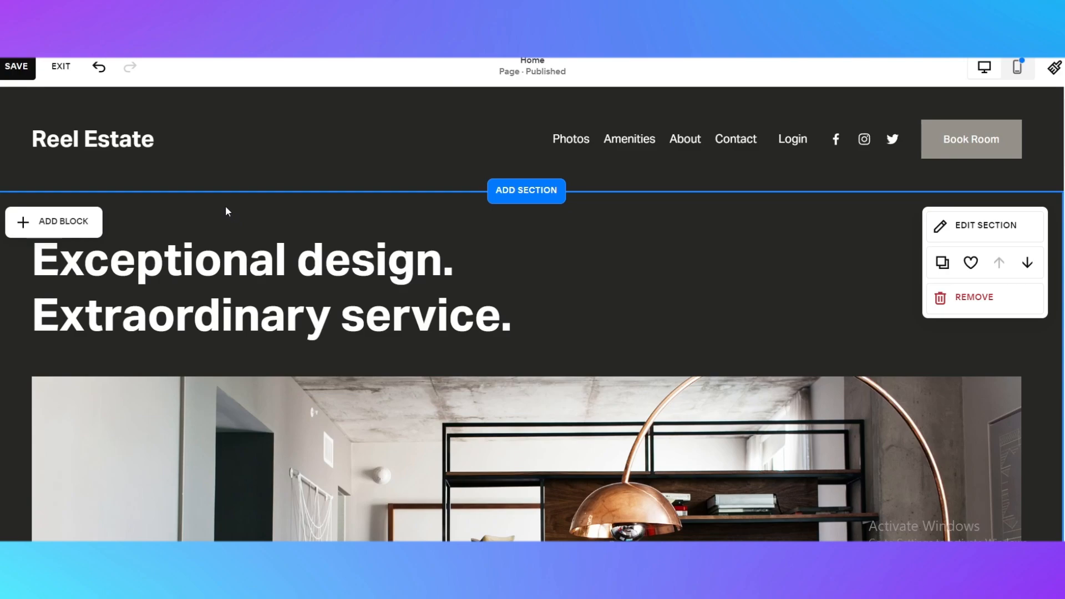
pyautogui.click(22, 74)
pyautogui.click(63, 69)
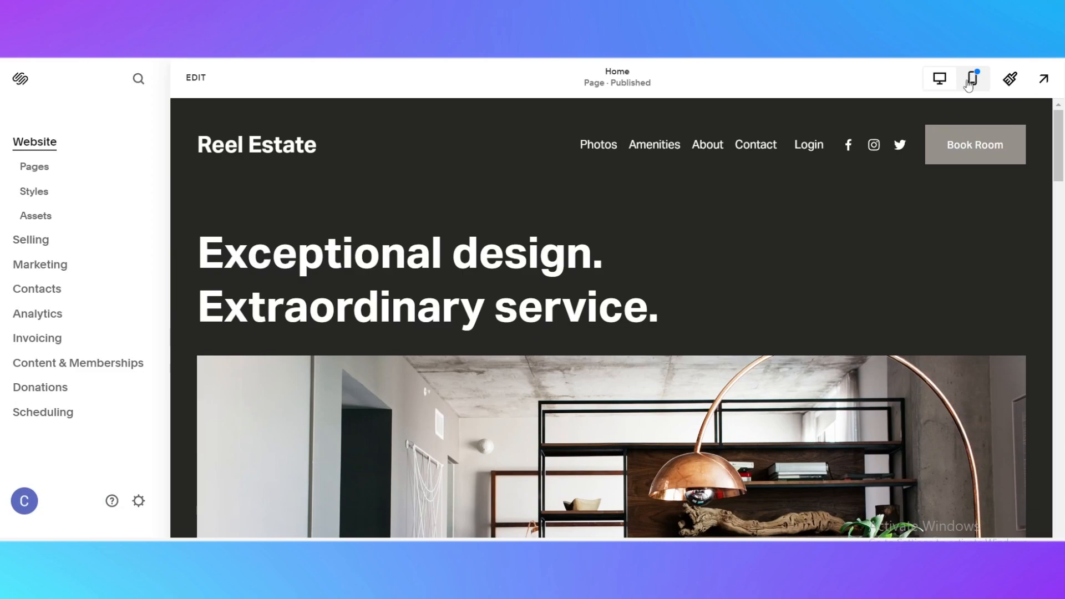
# Preview the home page in mobile view, checking the map, accordion and remaining sections, and return to desktop view
pyautogui.click(973, 79)
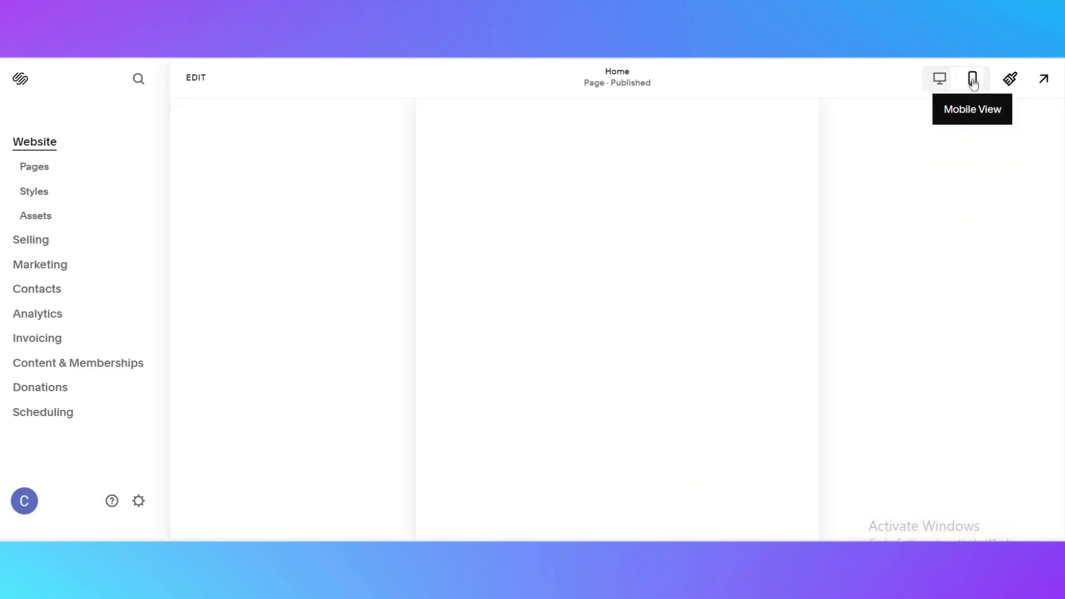
pyautogui.scroll(-15, 686, 262)
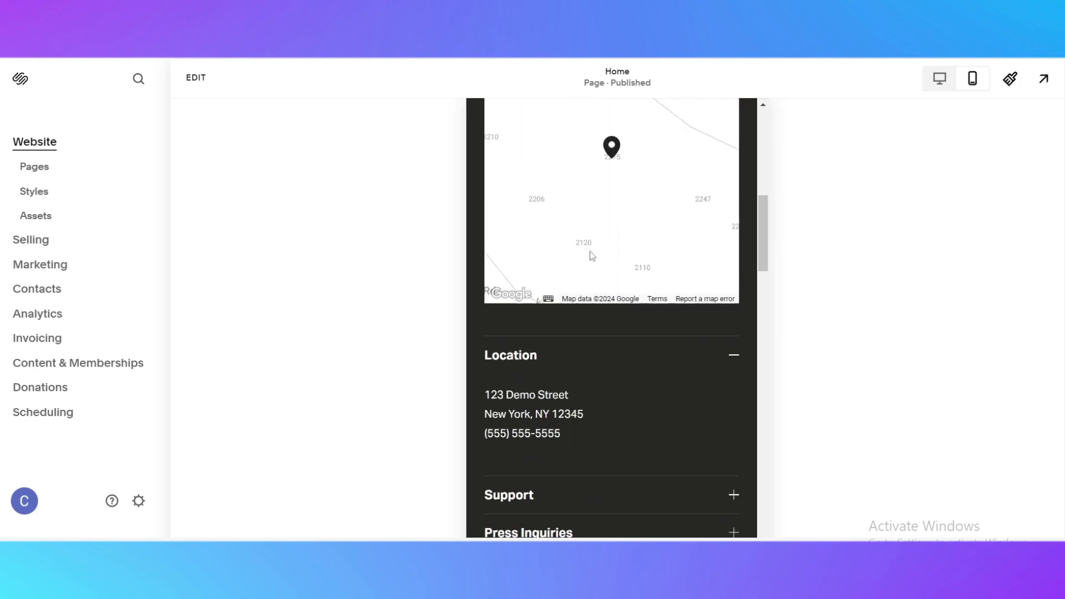
pyautogui.scroll(15, 613, 237)
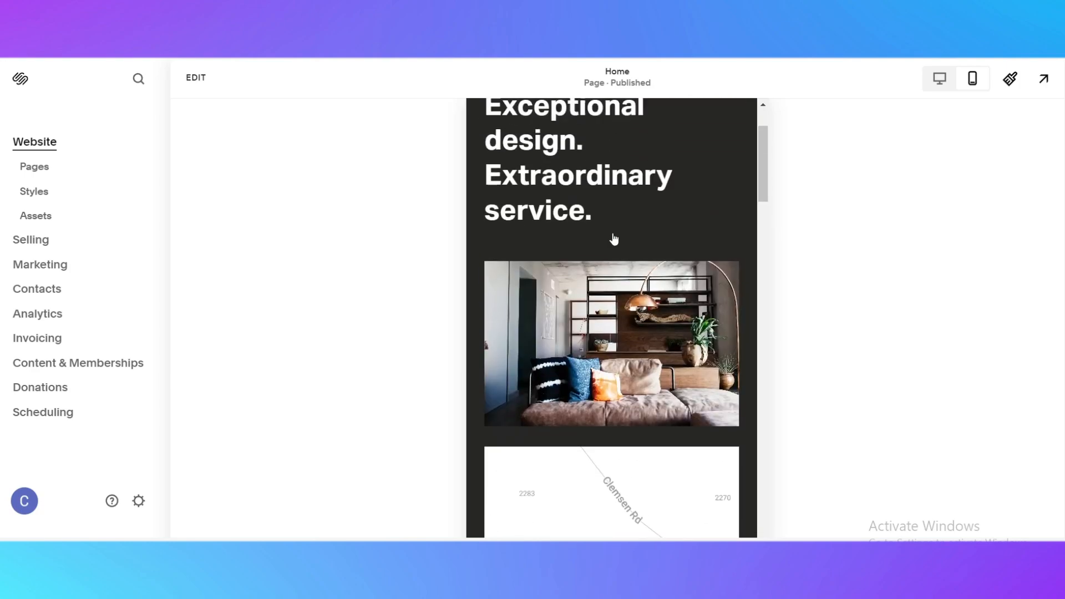
pyautogui.scroll(-5, 601, 240)
pyautogui.scroll(-5, 600, 238)
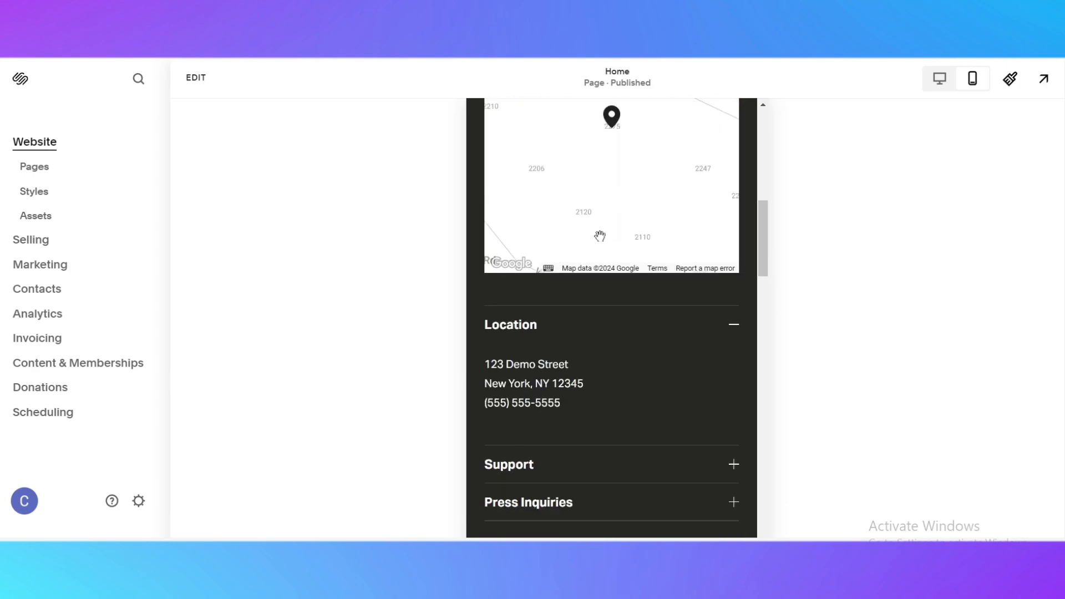
pyautogui.scroll(-3, 601, 235)
pyautogui.scroll(15, 600, 250)
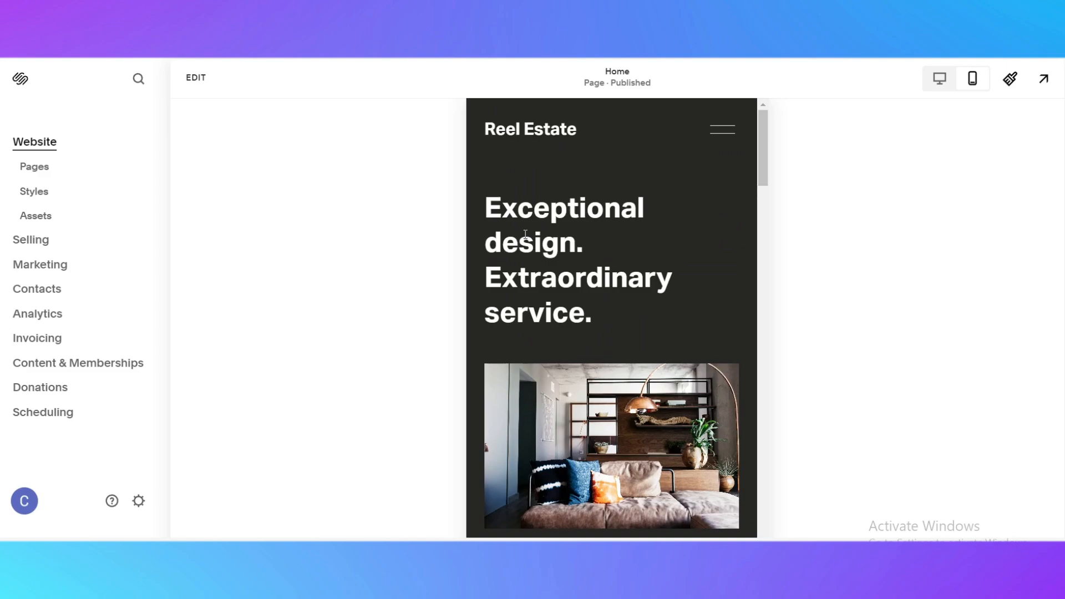
pyautogui.scroll(-15, 525, 234)
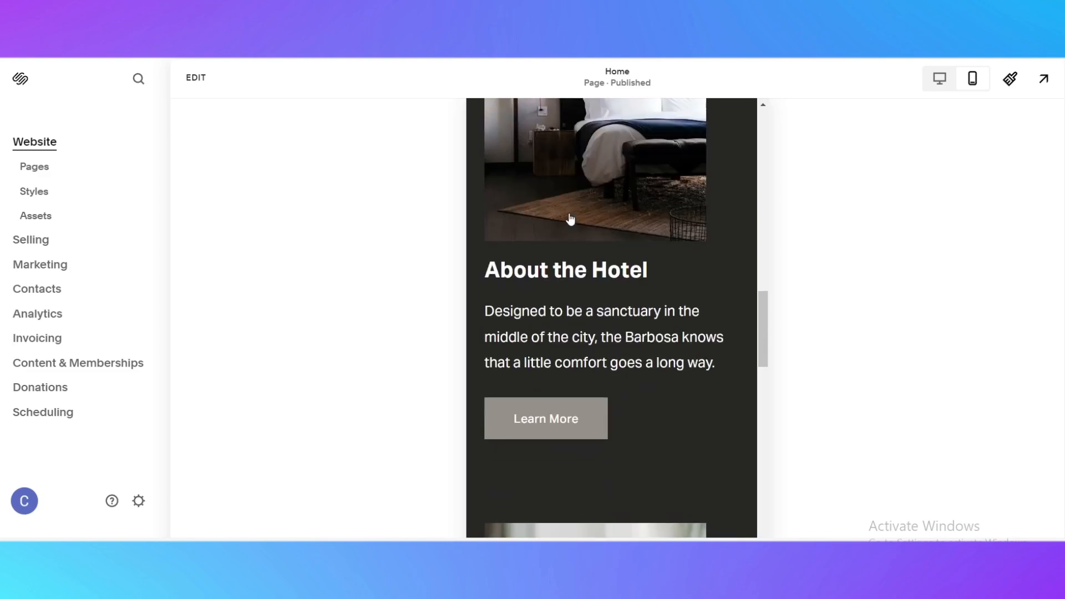
pyautogui.scroll(-10, 570, 219)
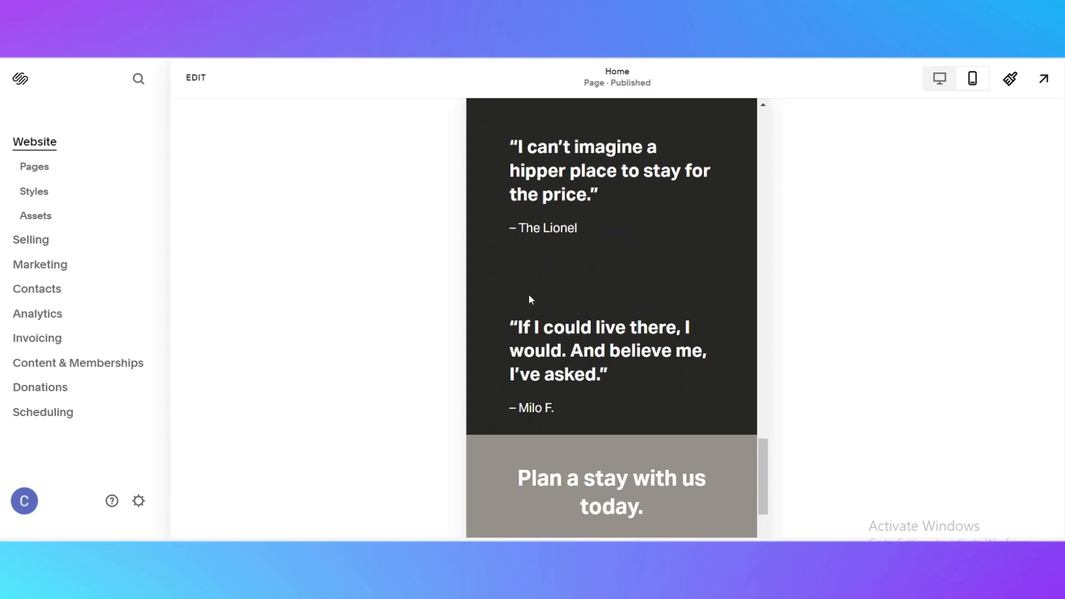
pyautogui.scroll(15, 615, 301)
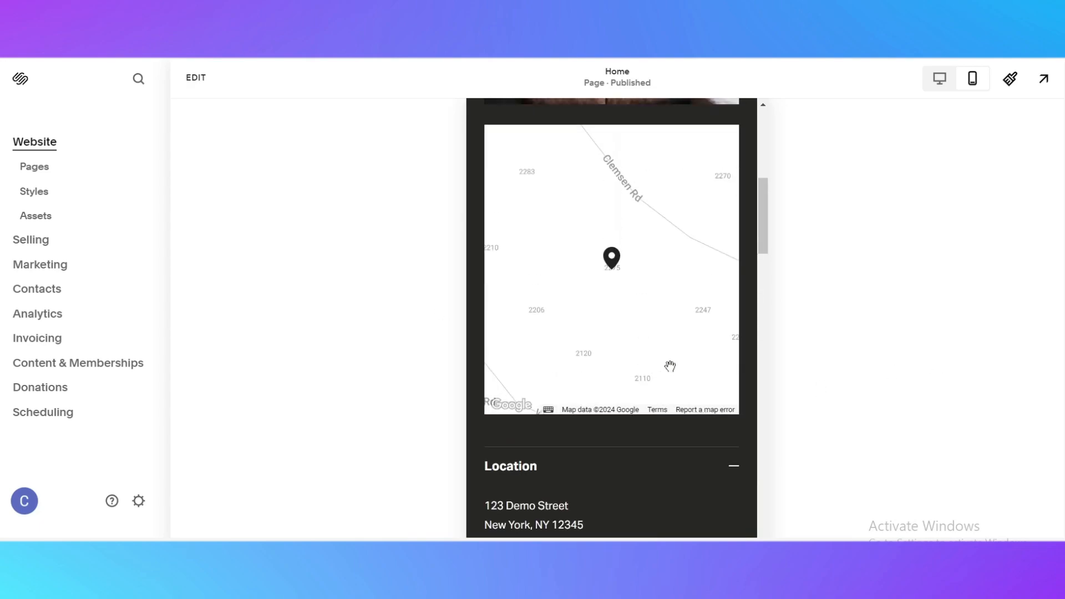
pyautogui.scroll(8, 659, 240)
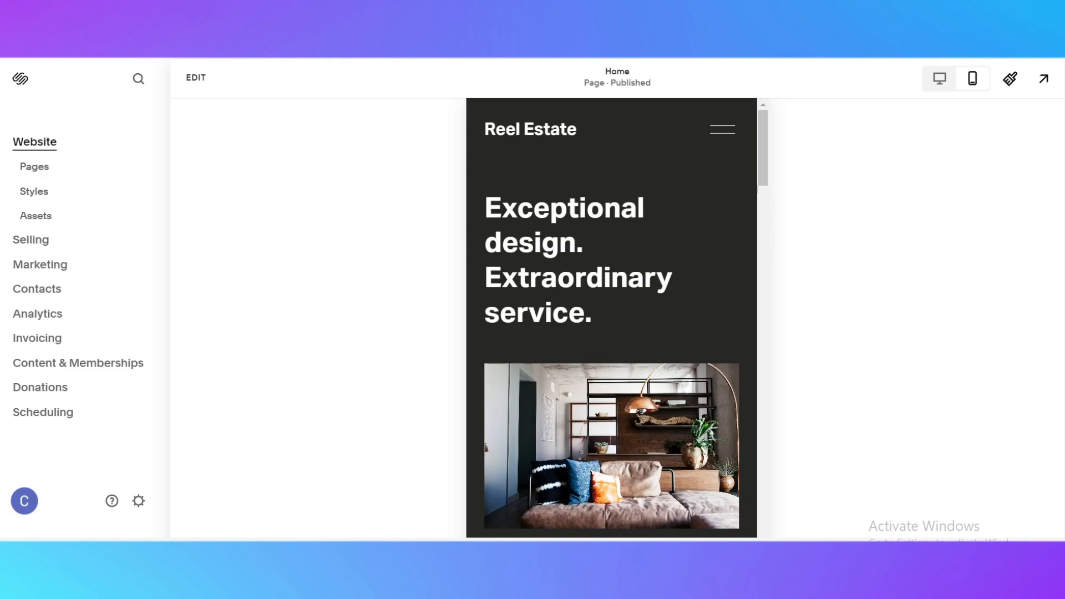
pyautogui.click(937, 79)
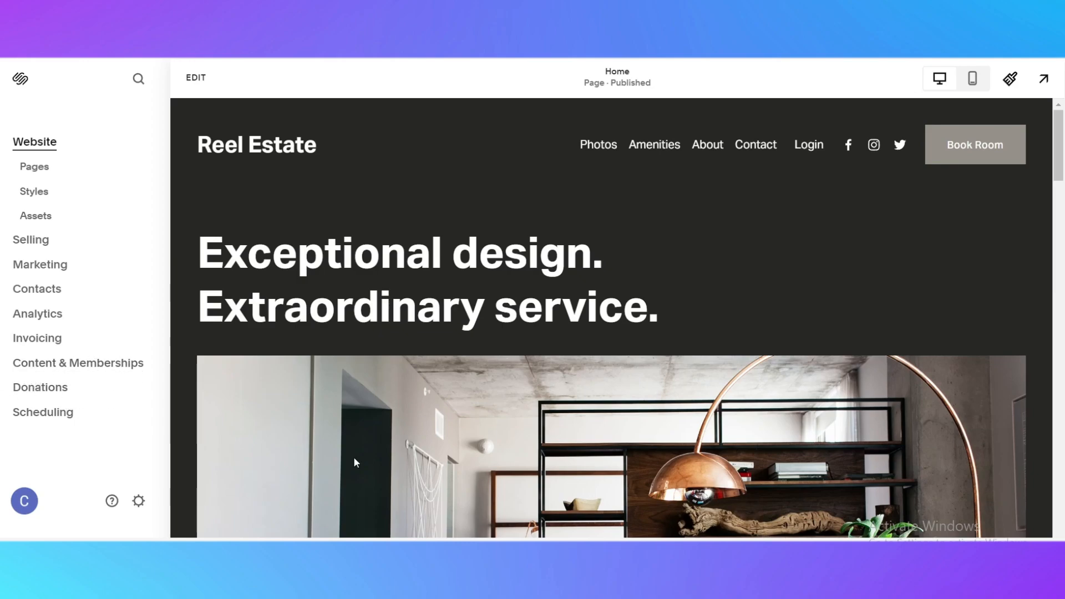
pyautogui.scroll(-3, 610, 333)
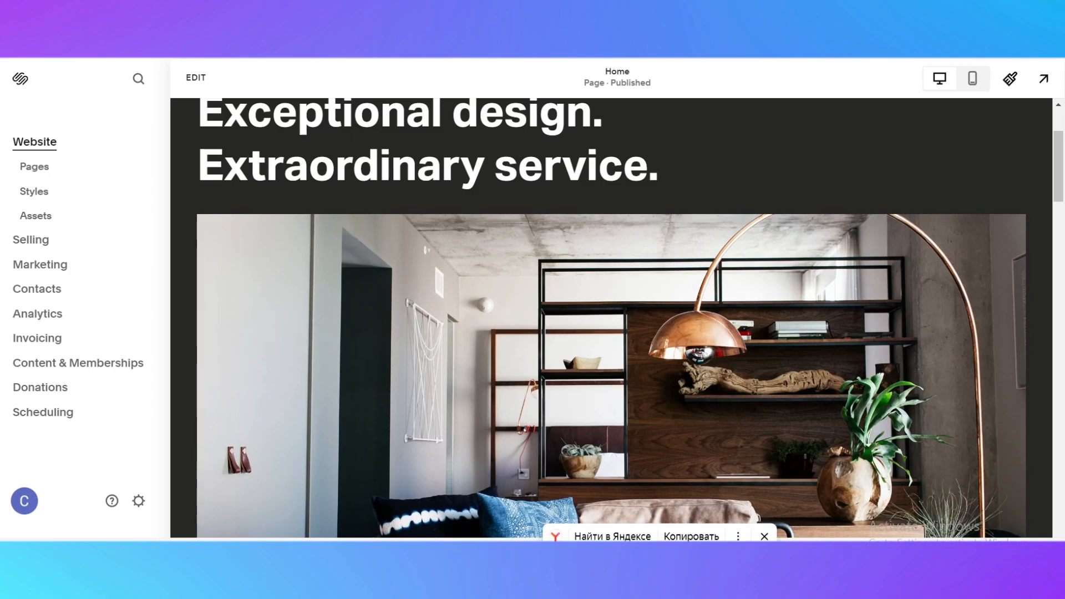
# Open the subscription plan selection and compare prices and core features of the Personal, Business, Basic and Advanced plans
pyautogui.click(665, 556)
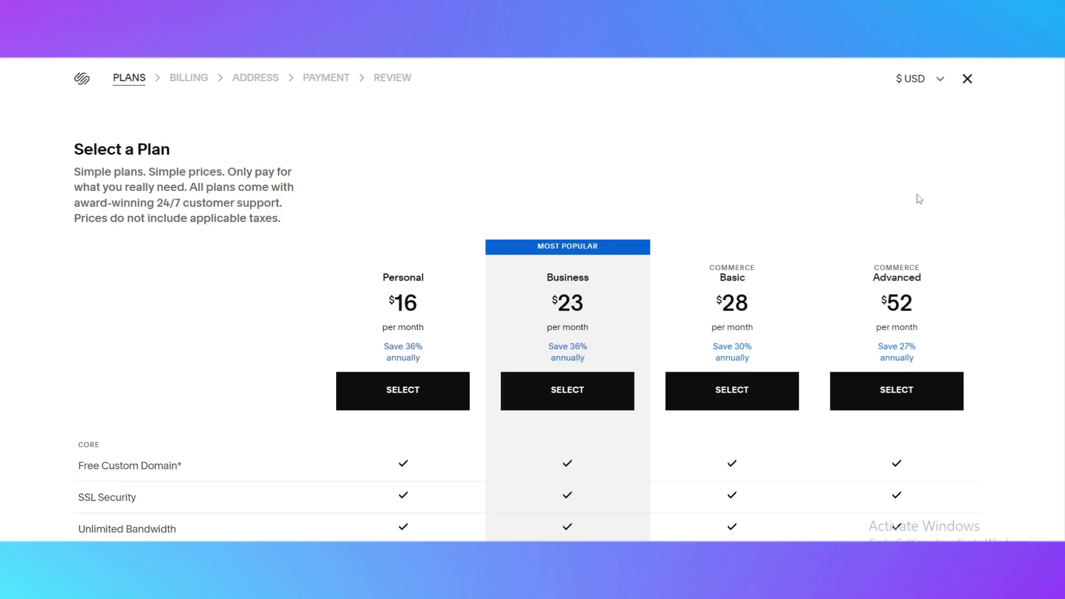
pyautogui.scroll(-4, 913, 200)
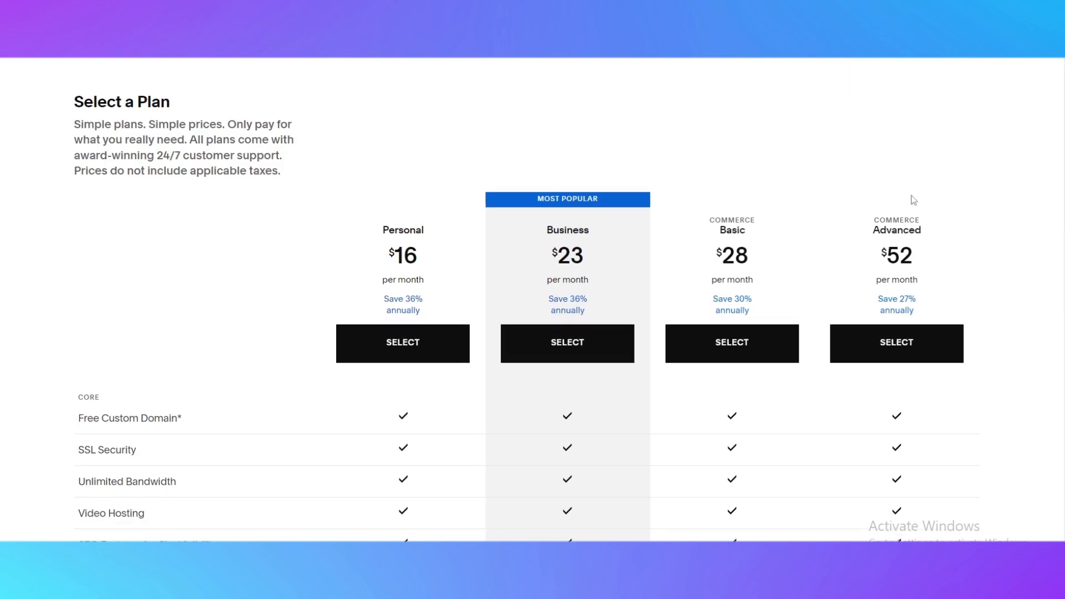
pyautogui.scroll(1, 325, 373)
pyautogui.scroll(1, 323, 371)
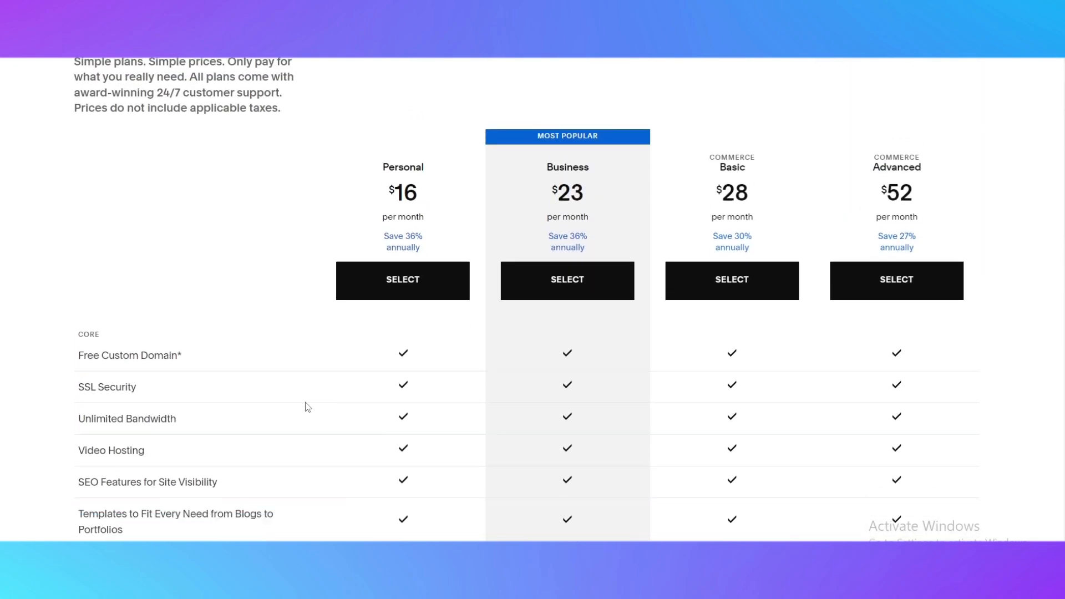
pyautogui.scroll(-2, 327, 314)
pyautogui.scroll(-1, 418, 388)
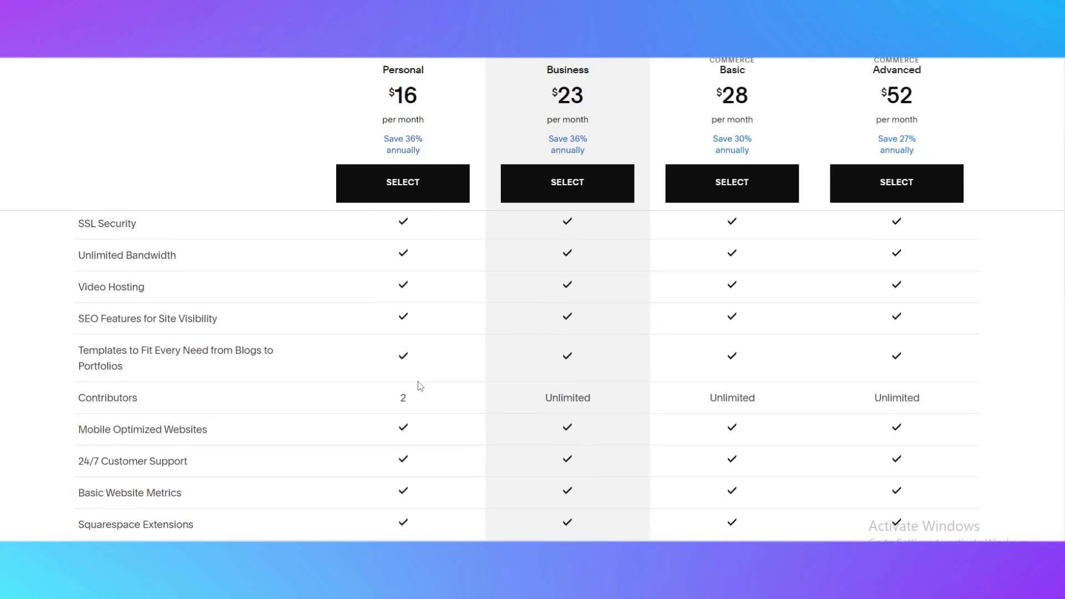
pyautogui.scroll(1, 489, 332)
pyautogui.scroll(1, 543, 353)
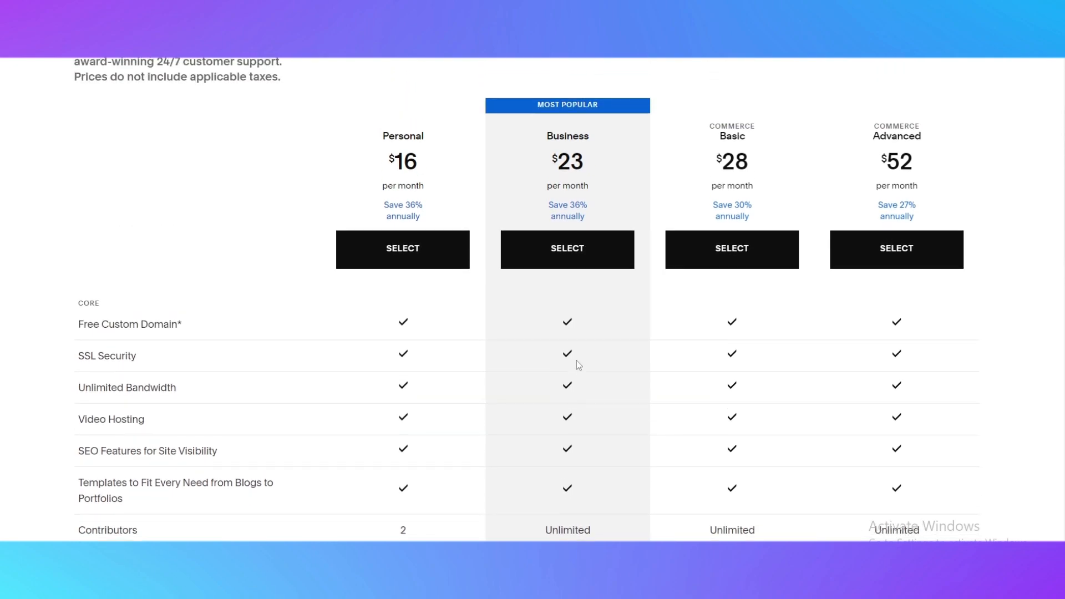
pyautogui.scroll(2, 634, 119)
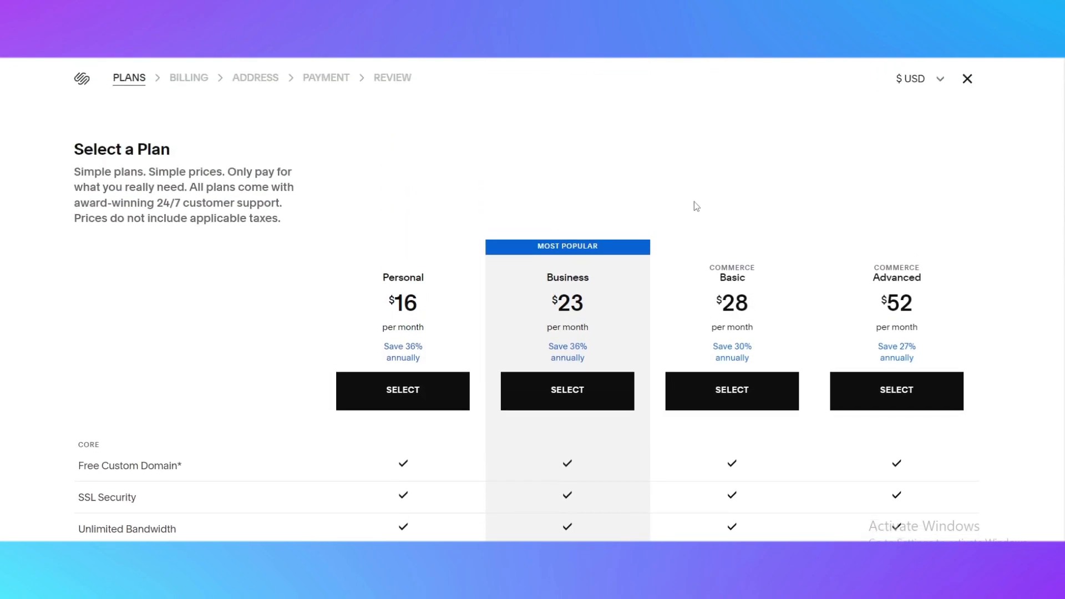